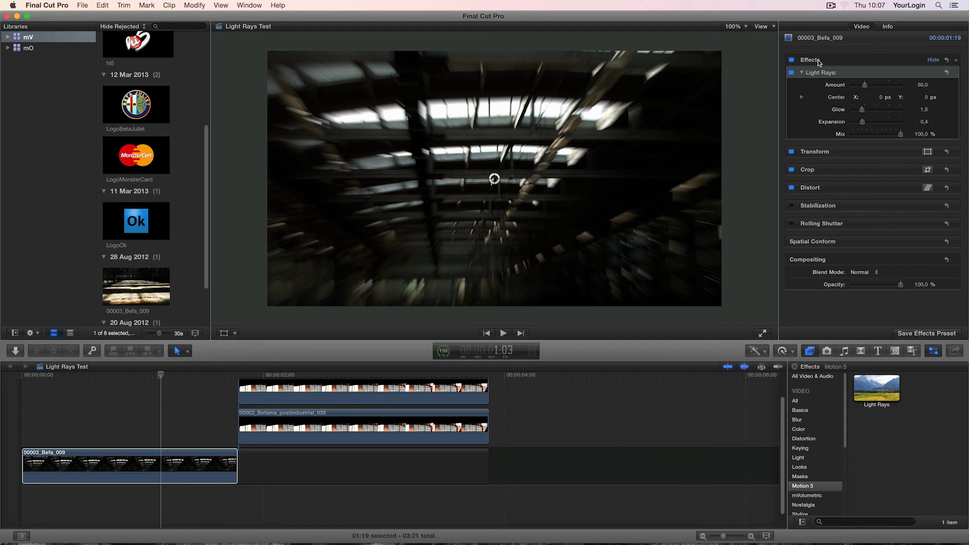
Move the Light Rays centre on the 00003_Befa_009 clip and scrub the clips to preview the rays.
{"action": "left_click_drag", "start_coordinate": [494, 179], "coordinate": [39, 467]}
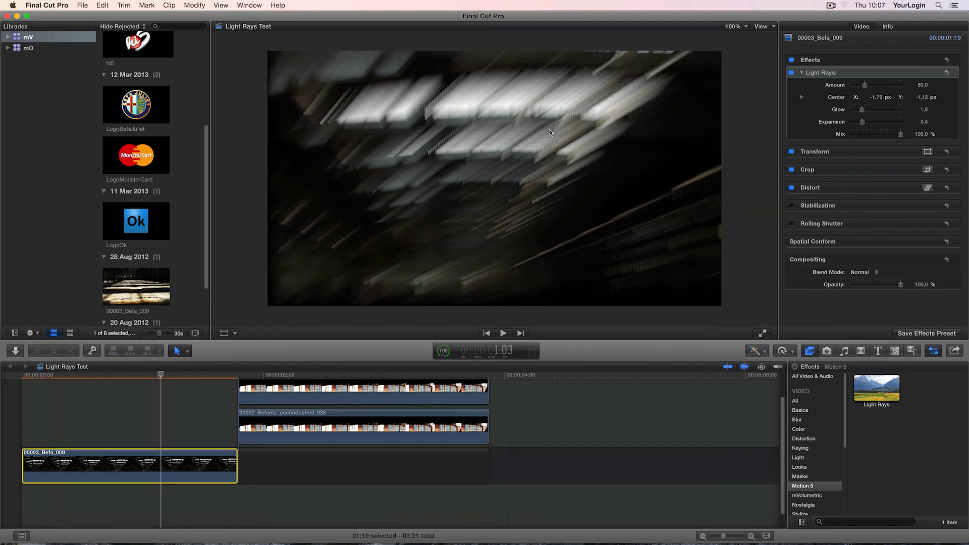
{"action": "key", "text": "super+z"}
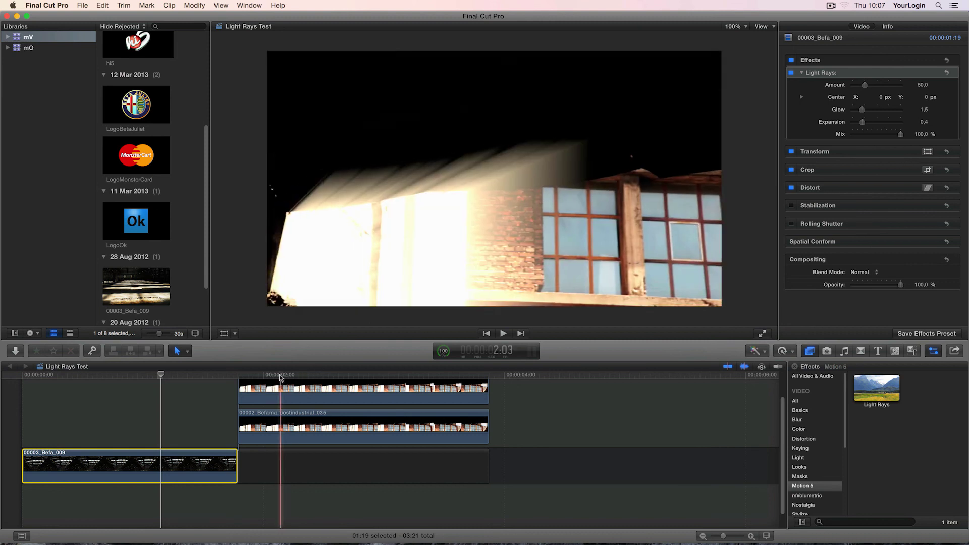
{"action": "left_click", "coordinate": [279, 391]}
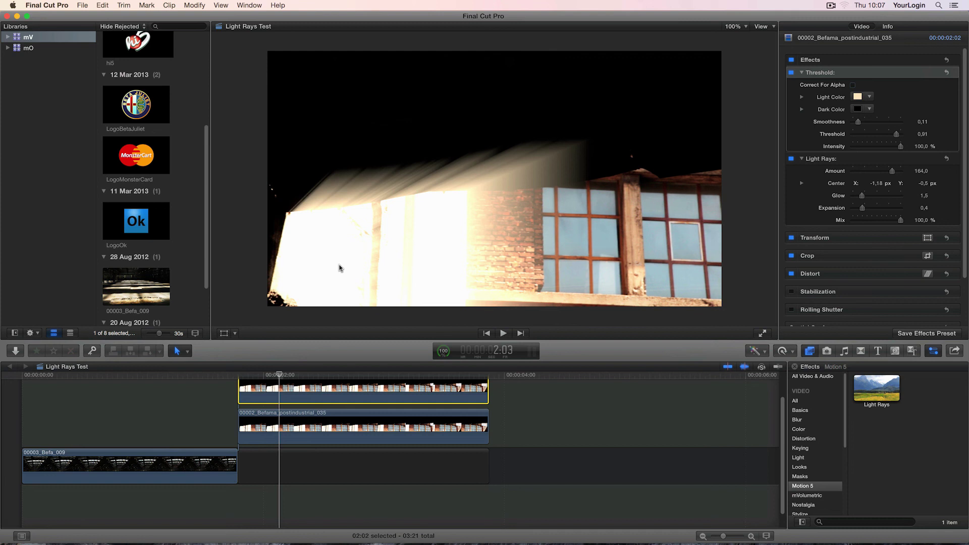
{"action": "left_click", "coordinate": [130, 464]}
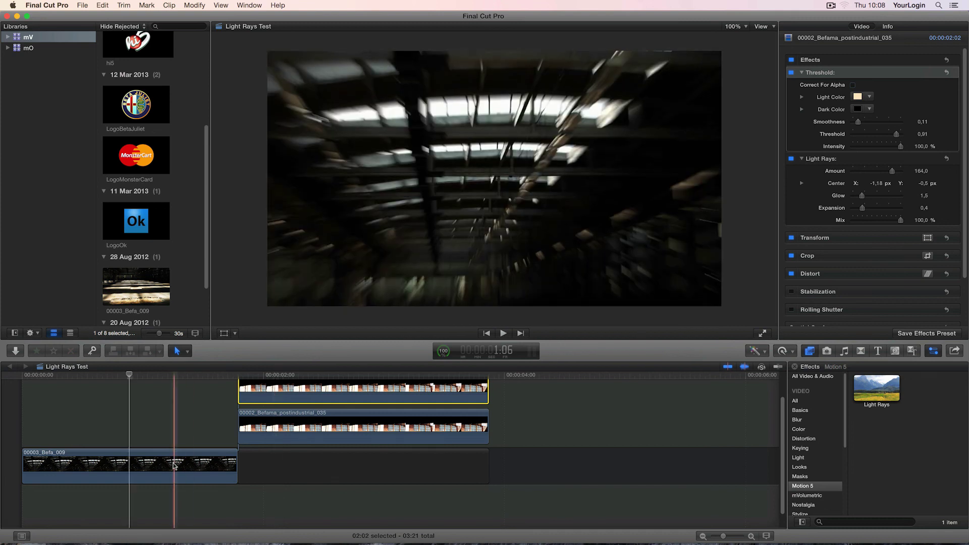
{"action": "left_click_drag", "start_coordinate": [494, 180], "coordinate": [280, 243]}
{"action": "left_click", "coordinate": [247, 375]}
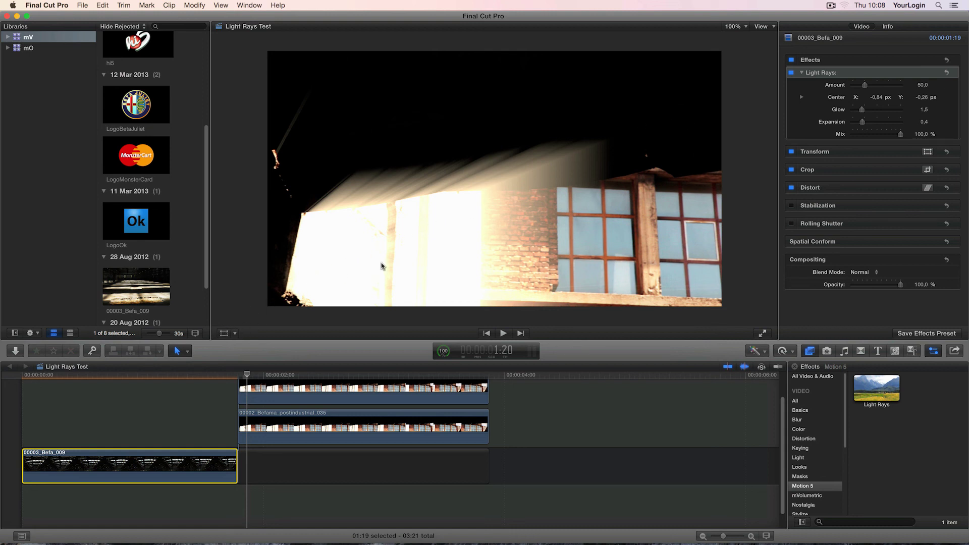
{"action": "left_click_drag", "start_coordinate": [298, 378], "coordinate": [468, 380]}
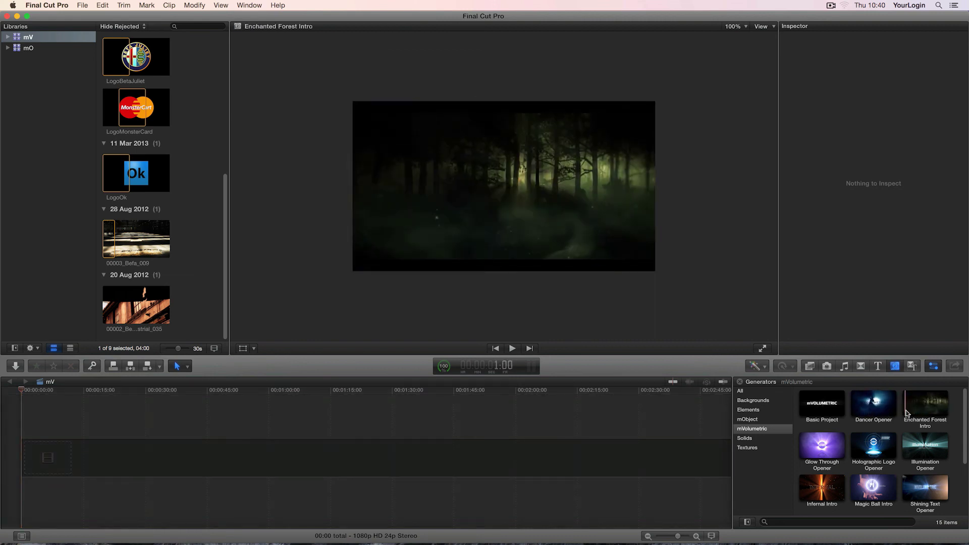
Browse the mVolumetric titles, transitions and effects in the browser.
{"action": "left_click_drag", "start_coordinate": [965, 416], "coordinate": [965, 465]}
{"action": "left_click", "coordinate": [878, 366]}
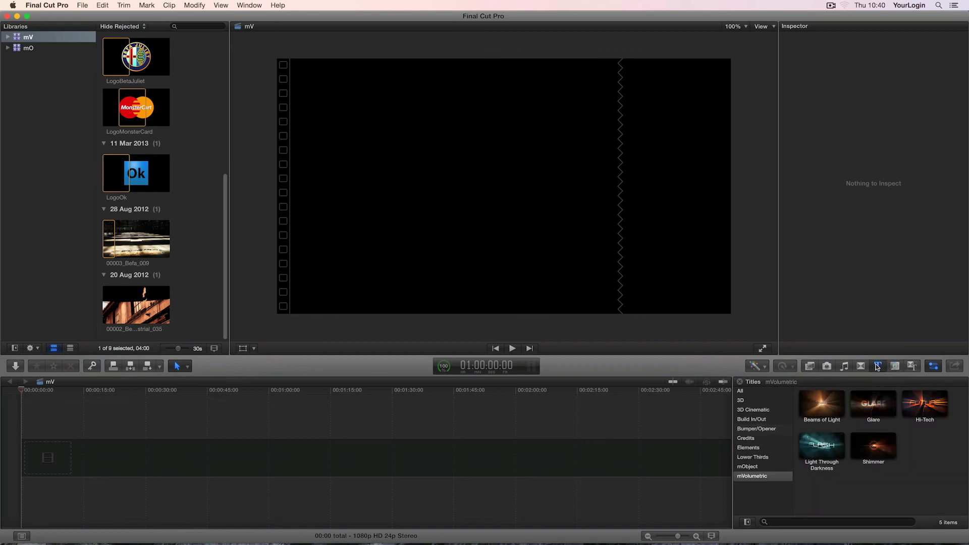
{"action": "left_click", "coordinate": [860, 366]}
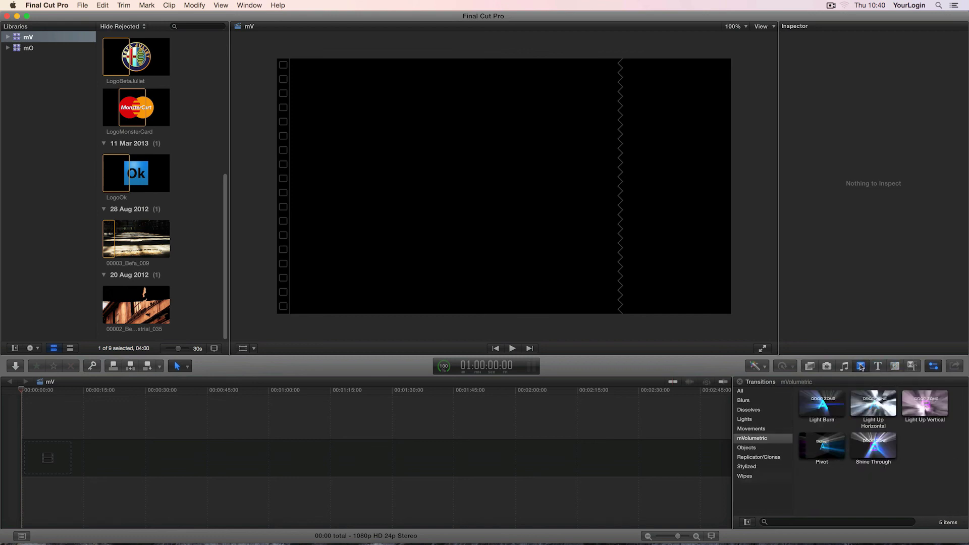
{"action": "left_click", "coordinate": [811, 367]}
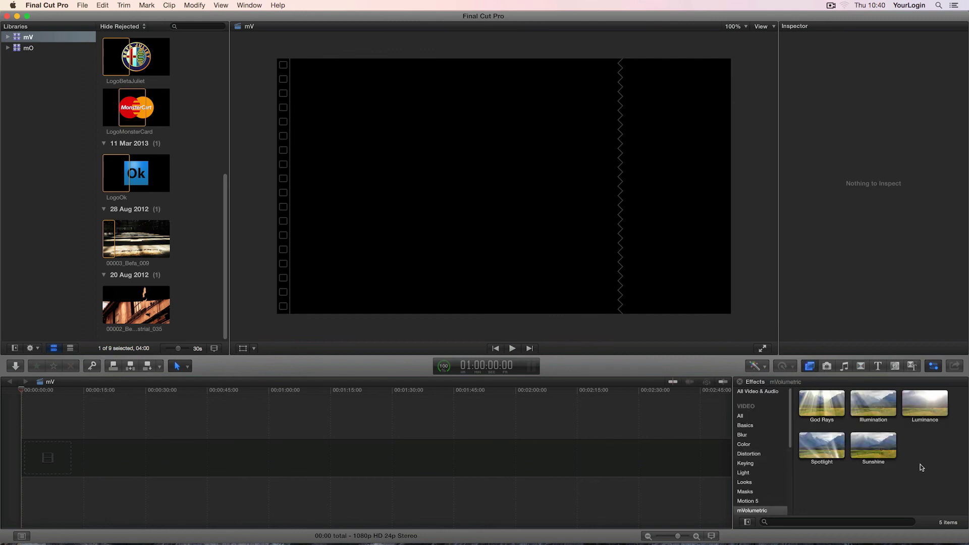
Drag the mVolumetric Basic Project generator from Generators into the timeline.
{"action": "left_click", "coordinate": [895, 366]}
{"action": "left_click_drag", "start_coordinate": [822, 402], "coordinate": [435, 452]}
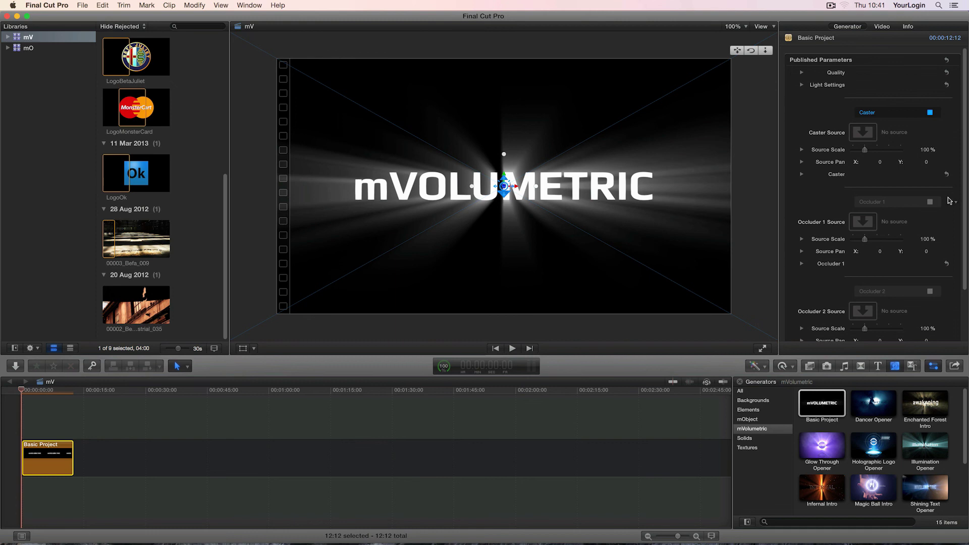
{"action": "mouse_move", "coordinate": [964, 189]}
{"action": "left_mouse_down"}
{"action": "mouse_move", "coordinate": [965, 248]}
{"action": "mouse_move", "coordinate": [967, 185]}
{"action": "left_mouse_up"}
Apply the hi5 logo clip as the generator's Caster Source.
{"action": "left_click", "coordinate": [863, 133]}
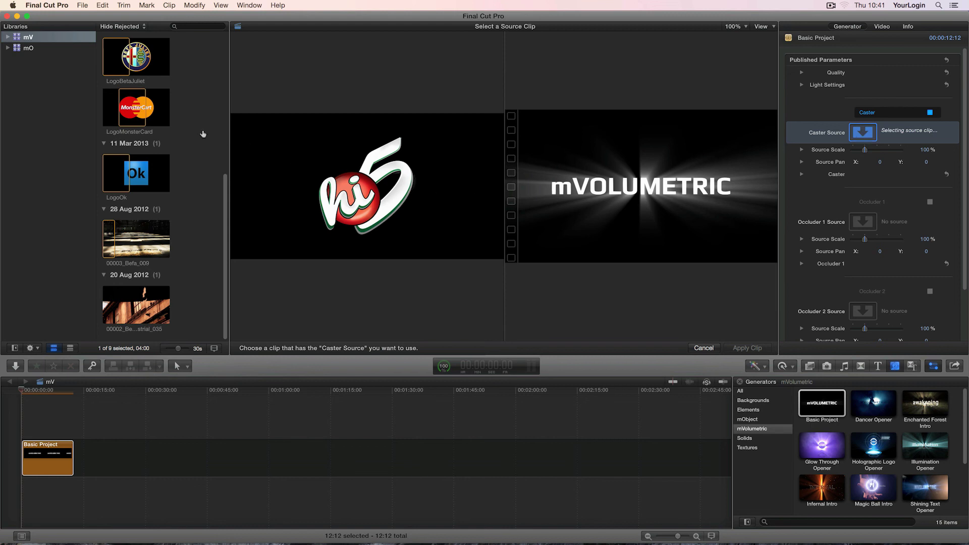
{"action": "scroll", "coordinate": [164, 153], "scroll_direction": "up", "scroll_amount": 5}
{"action": "left_click", "coordinate": [119, 210]}
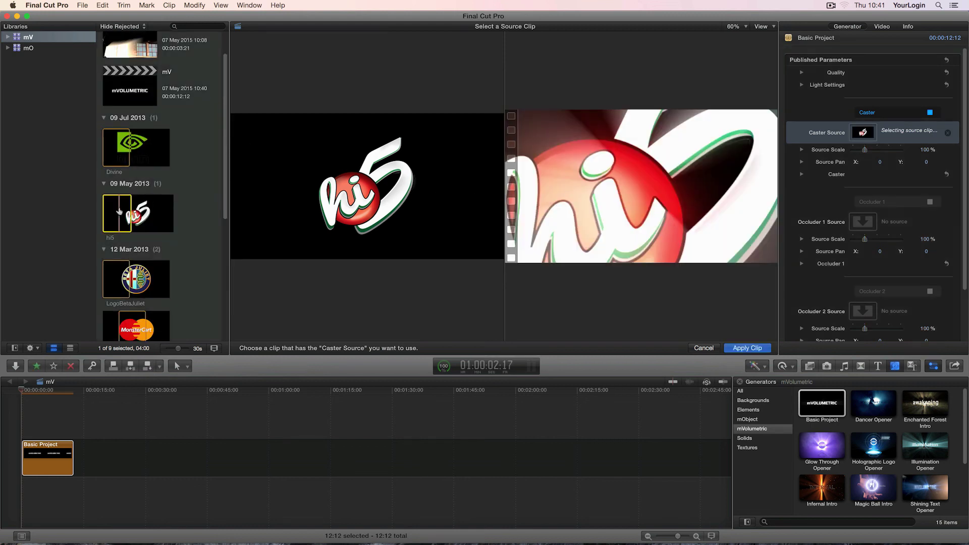
{"action": "left_click", "coordinate": [759, 349]}
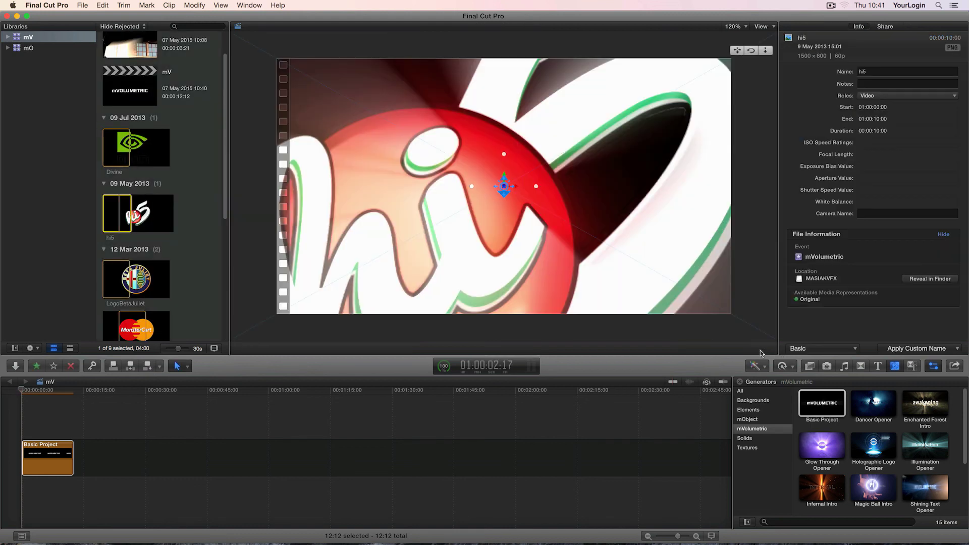
Select Basic Project in the timeline and set Source Scale to 37%.
{"action": "scroll", "coordinate": [183, 186], "scroll_direction": "down", "scroll_amount": 2}
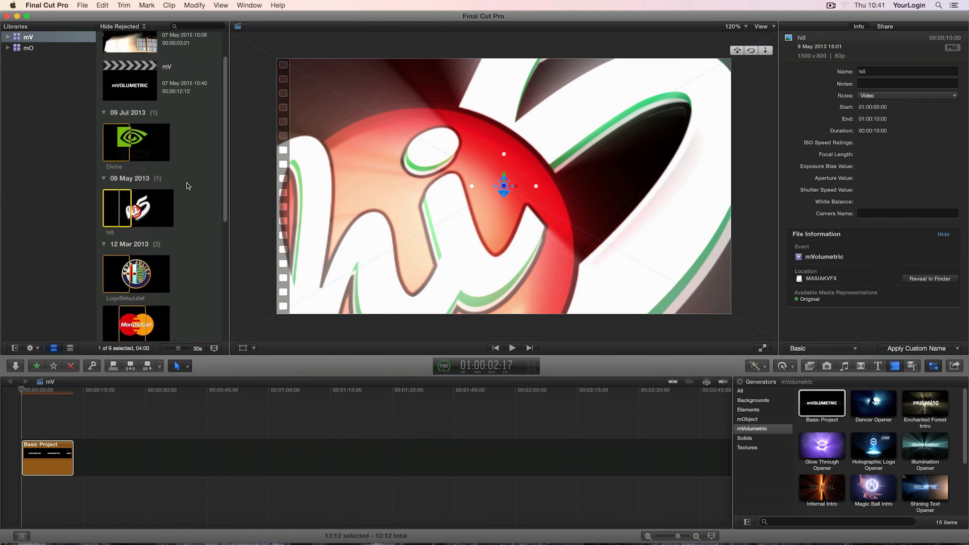
{"action": "scroll", "coordinate": [187, 186], "scroll_direction": "up", "scroll_amount": 3}
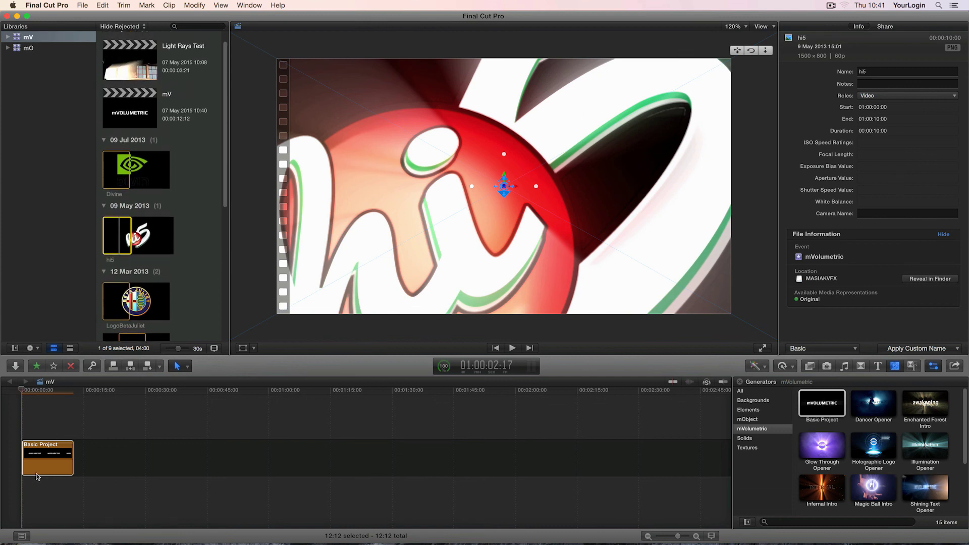
{"action": "left_click", "coordinate": [45, 458]}
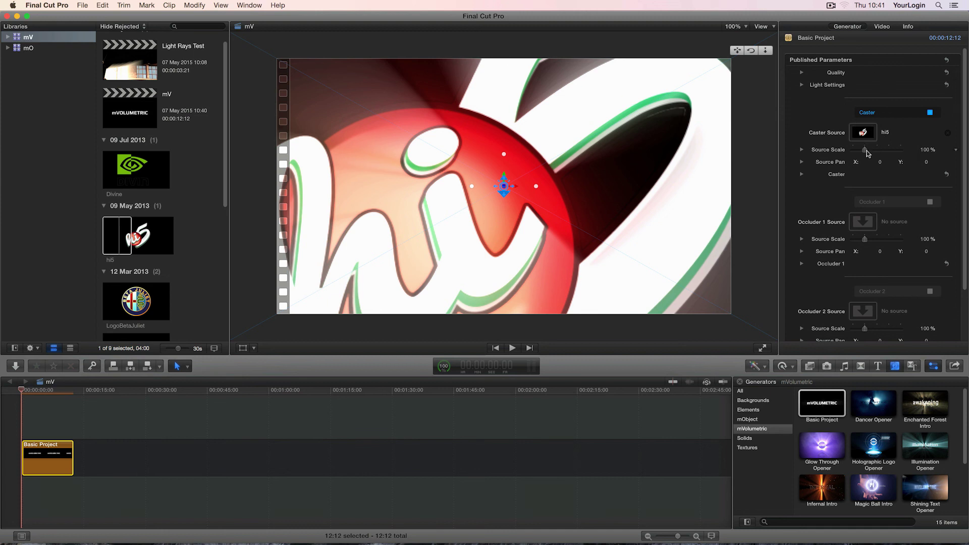
{"action": "left_click_drag", "start_coordinate": [865, 149], "coordinate": [859, 153]}
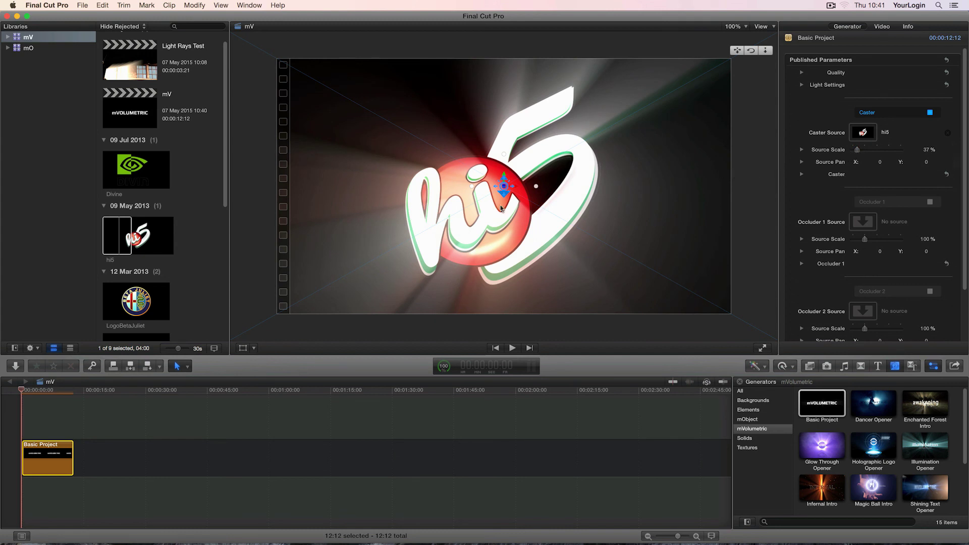
Reveal Light Settings > Position and drag the light off-centre beside the hi5 logo.
{"action": "left_click_drag", "start_coordinate": [503, 188], "coordinate": [529, 136]}
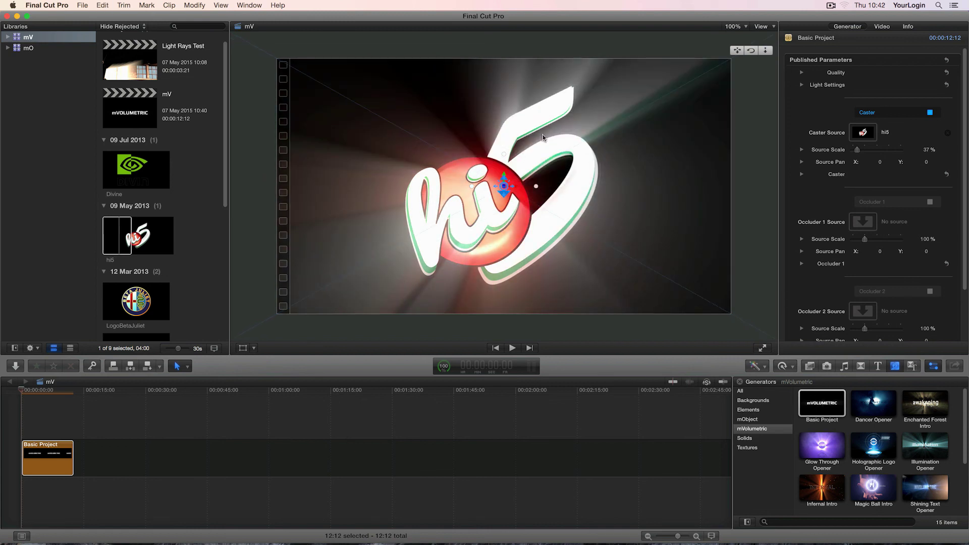
{"action": "left_click", "coordinate": [802, 86]}
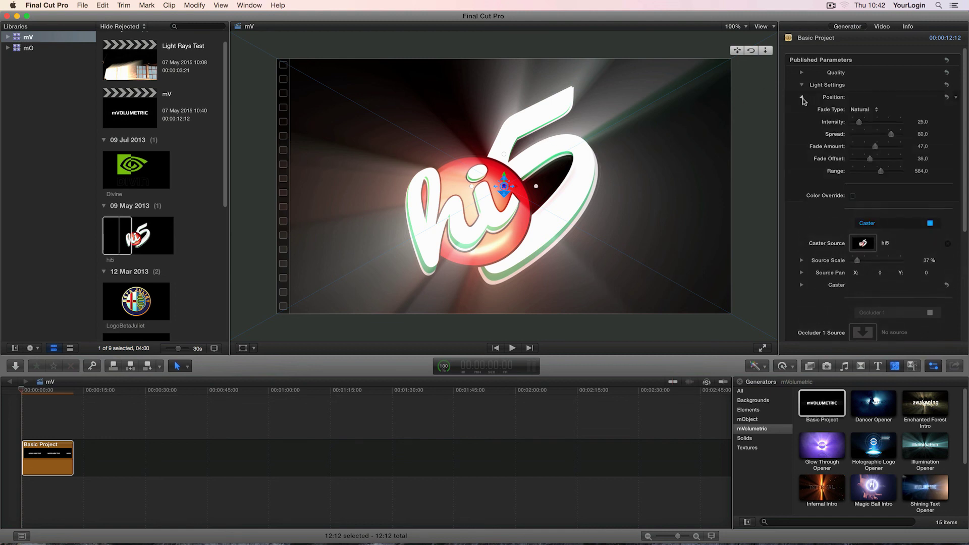
{"action": "left_click", "coordinate": [801, 96]}
{"action": "left_click_drag", "start_coordinate": [504, 186], "coordinate": [658, 124]}
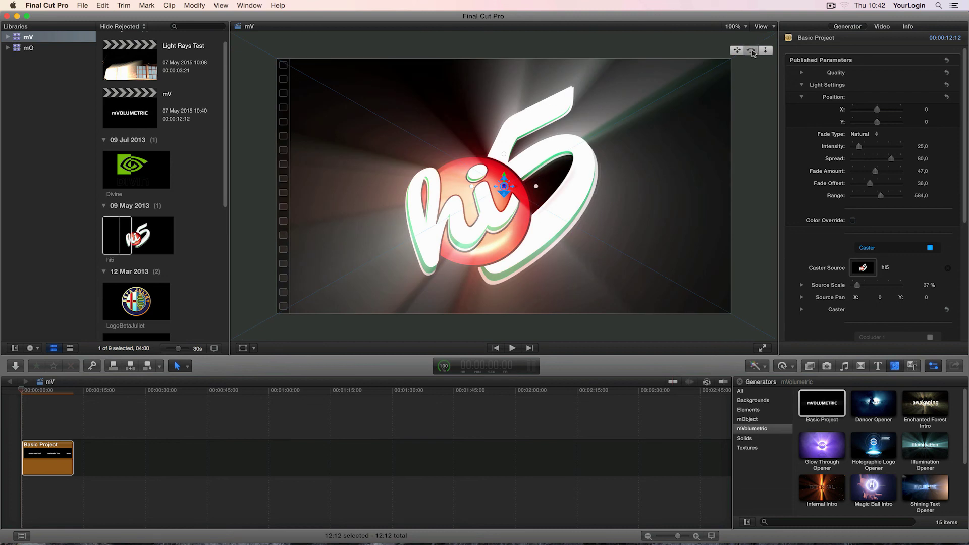
Orbit to an angled 3D view and nudge the light to X 313.2, Y -64.7.
{"action": "mouse_move", "coordinate": [752, 53]}
{"action": "left_mouse_down"}
{"action": "mouse_move", "coordinate": [735, 54]}
{"action": "mouse_move", "coordinate": [752, 53]}
{"action": "mouse_move", "coordinate": [744, 50]}
{"action": "left_mouse_up"}
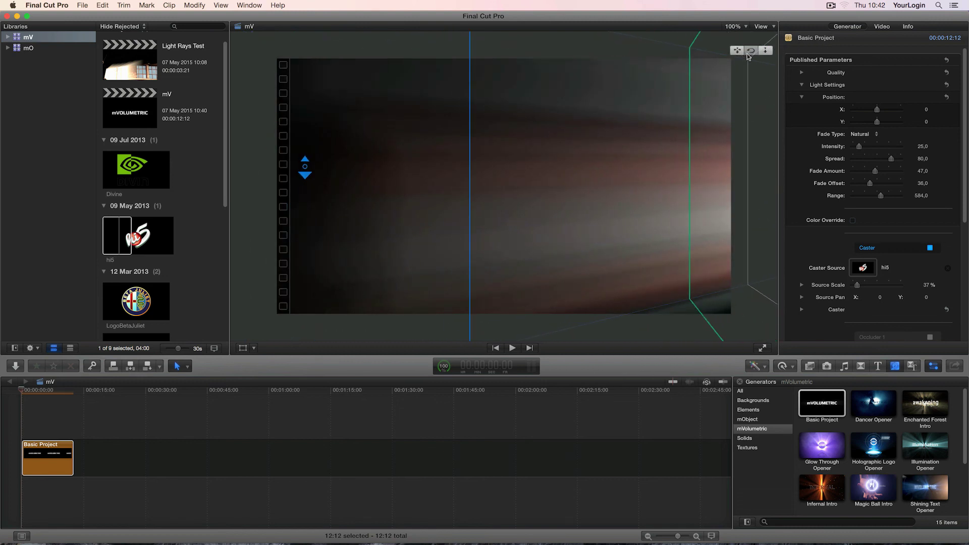
{"action": "double_click", "coordinate": [747, 53]}
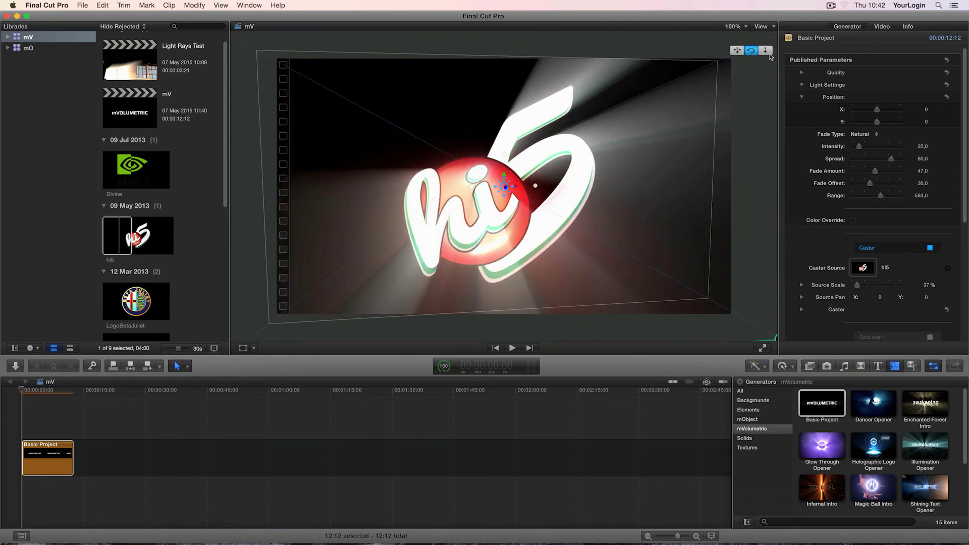
{"action": "left_click_drag", "start_coordinate": [504, 186], "coordinate": [574, 201]}
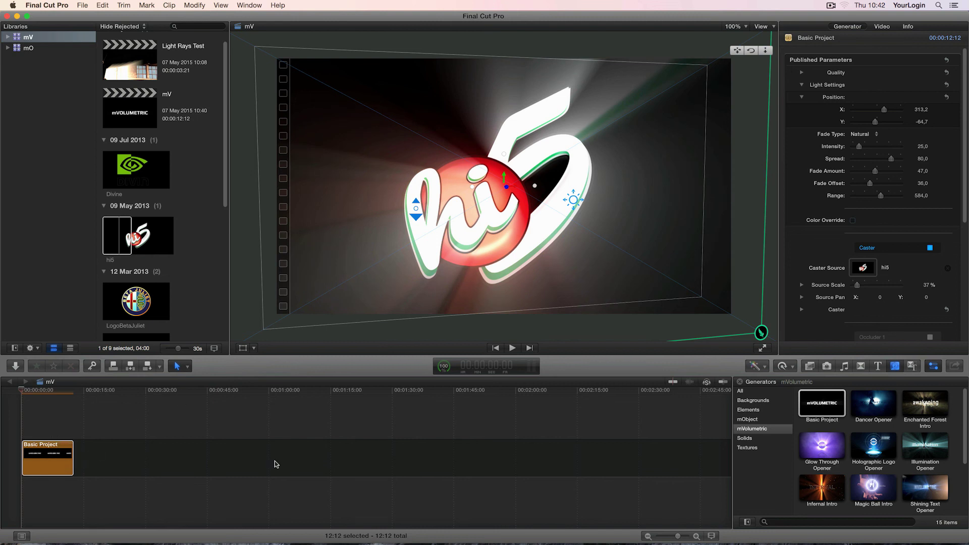
Show the timeline clip as a name-only bar and drag the light to the upper left of hi5.
{"action": "left_click", "coordinate": [712, 536]}
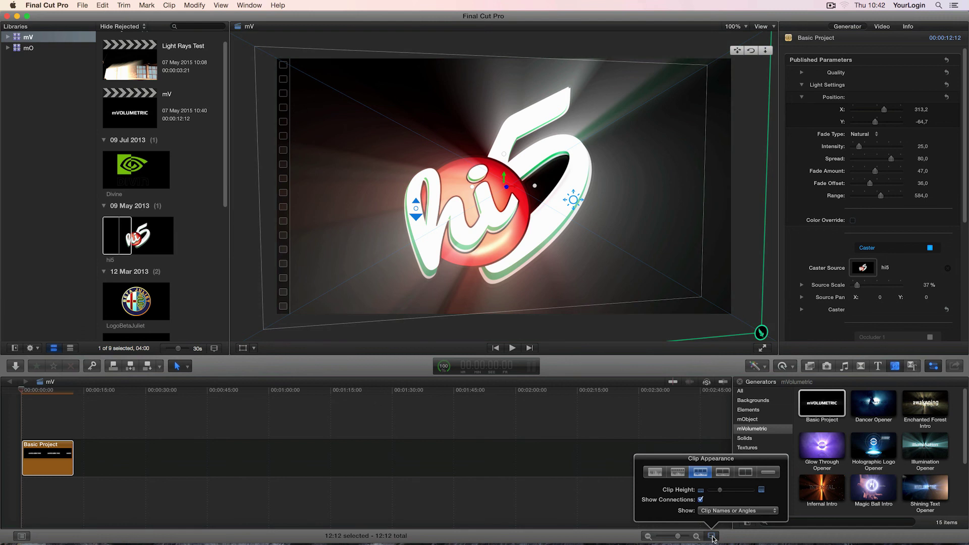
{"action": "left_click", "coordinate": [767, 472]}
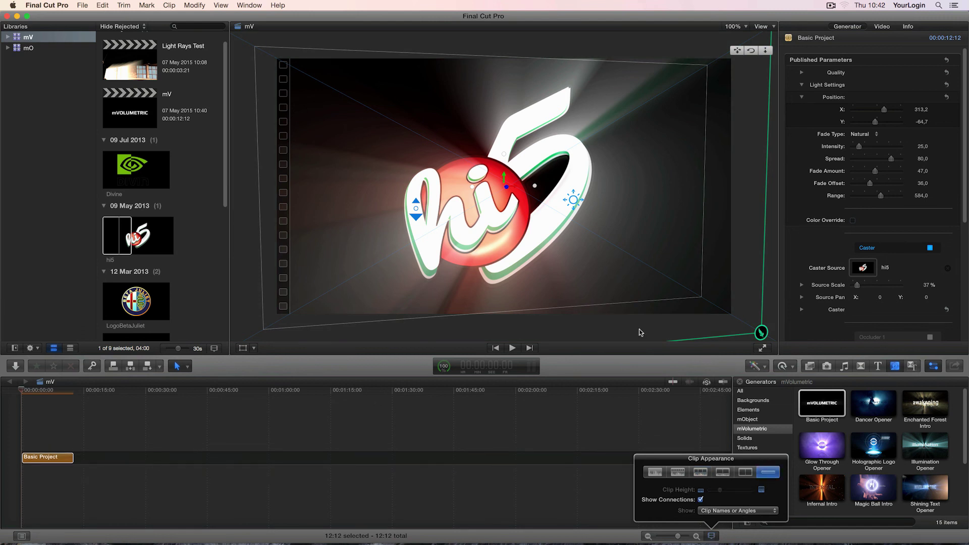
{"action": "left_click_drag", "start_coordinate": [573, 200], "coordinate": [410, 186]}
{"action": "left_click", "coordinate": [712, 536]}
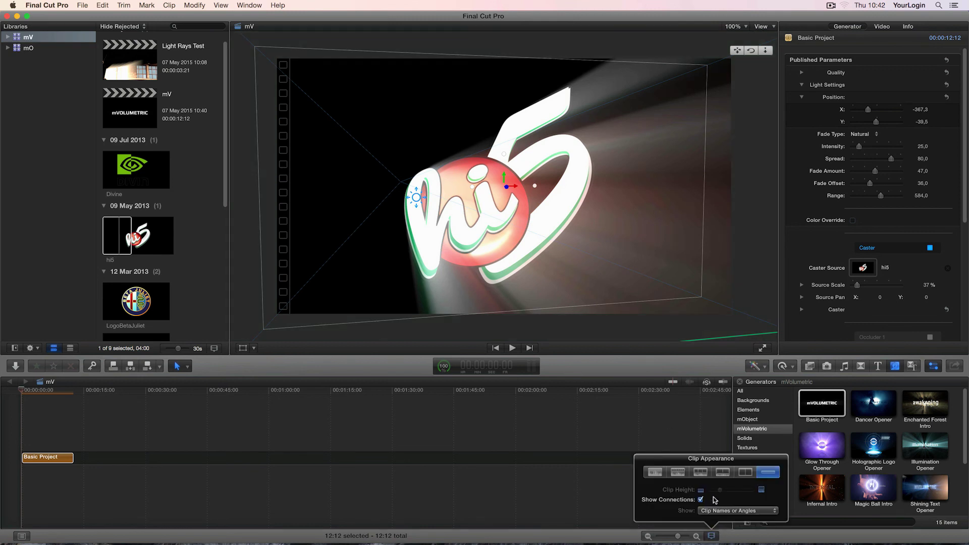
{"action": "left_click", "coordinate": [700, 472]}
{"action": "left_click_drag", "start_coordinate": [416, 197], "coordinate": [556, 114]}
{"action": "left_click_drag", "start_coordinate": [495, 119], "coordinate": [470, 161]}
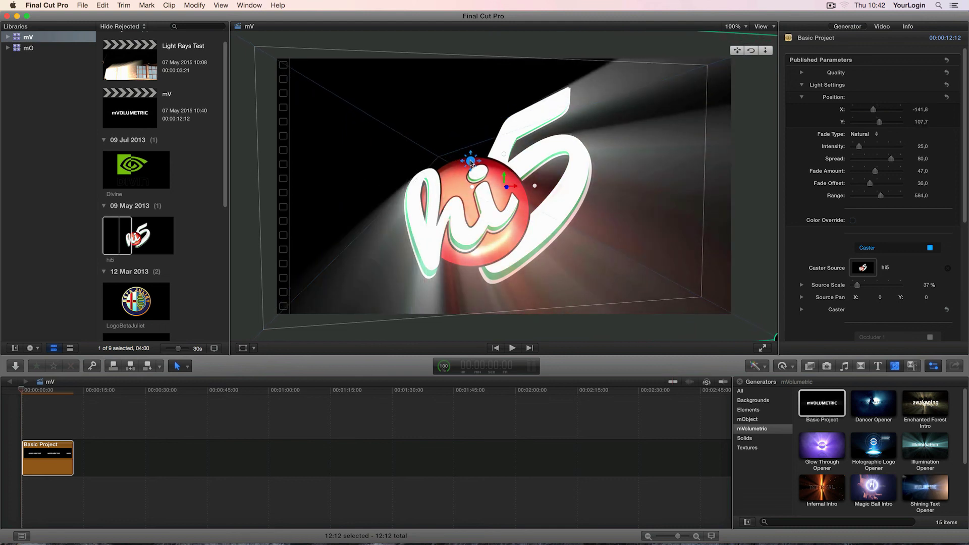
{"action": "left_click", "coordinate": [712, 536]}
{"action": "left_click", "coordinate": [768, 472]}
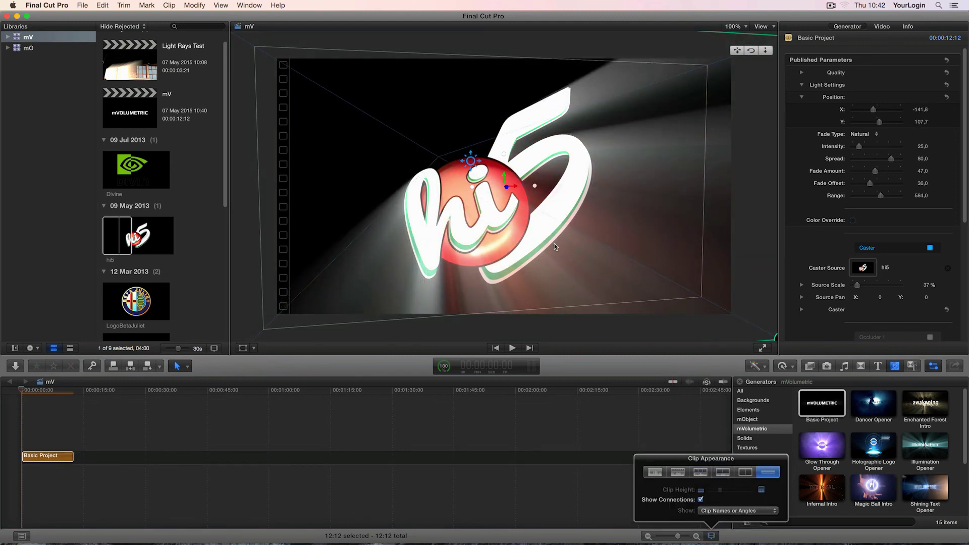
{"action": "left_click", "coordinate": [471, 161]}
{"action": "left_click_drag", "start_coordinate": [470, 161], "coordinate": [393, 122]}
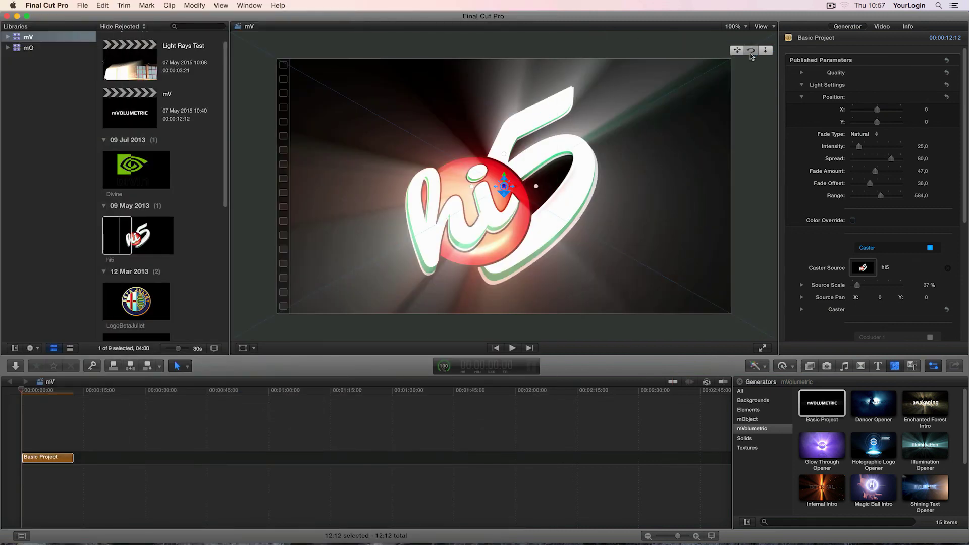
Reset the light to X 0, Y 0 and inspect it from several 3D angles, ending zoomed out.
{"action": "left_click", "coordinate": [755, 52]}
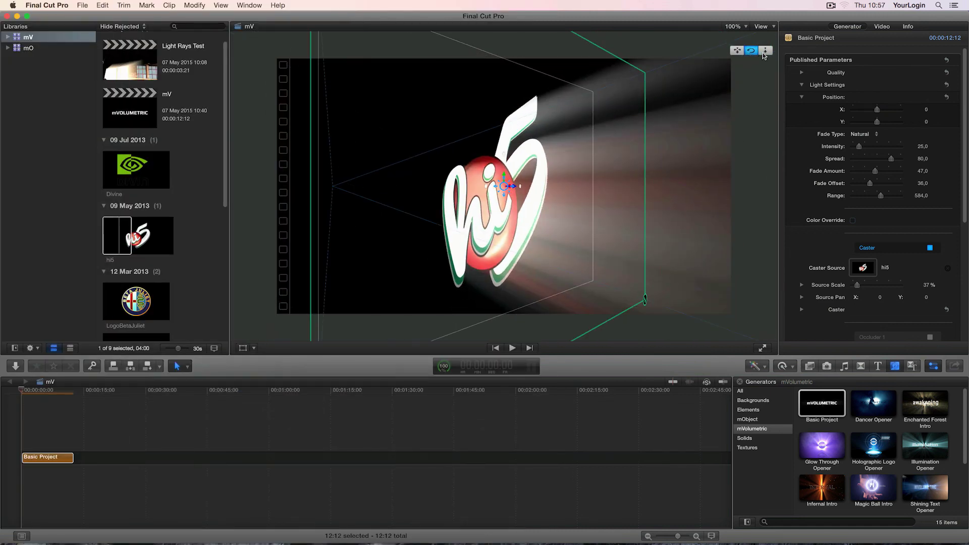
{"action": "left_click", "coordinate": [765, 50]}
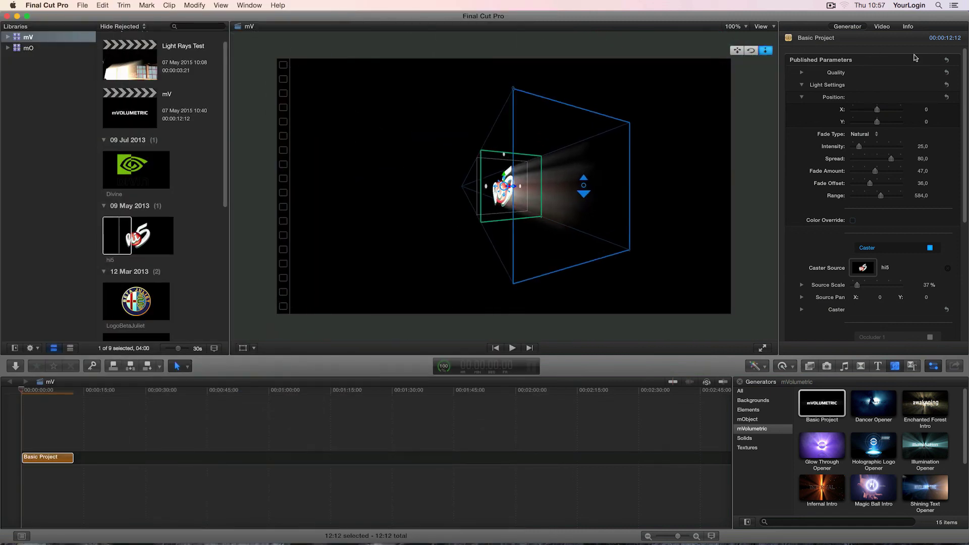
{"action": "left_click", "coordinate": [737, 50]}
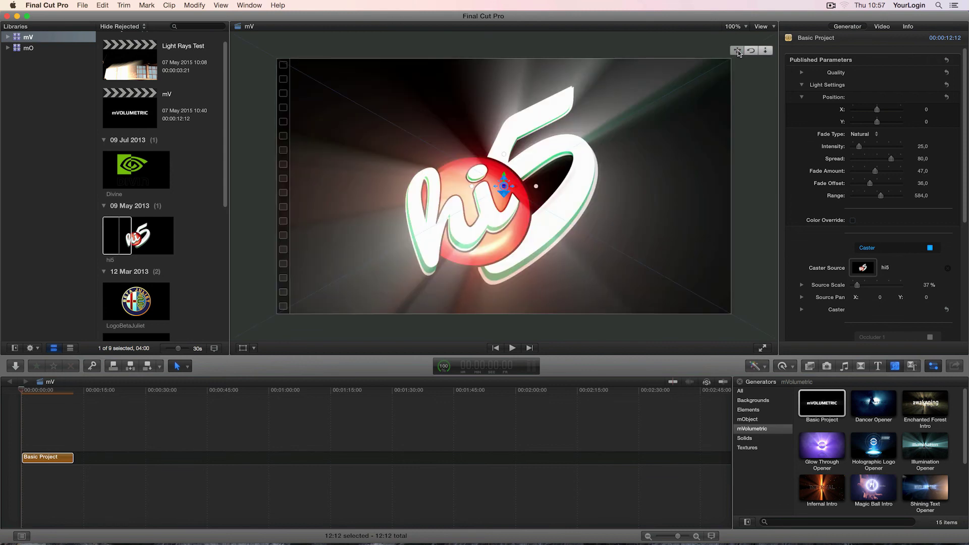
{"action": "left_click_drag", "start_coordinate": [740, 52], "coordinate": [768, 54]}
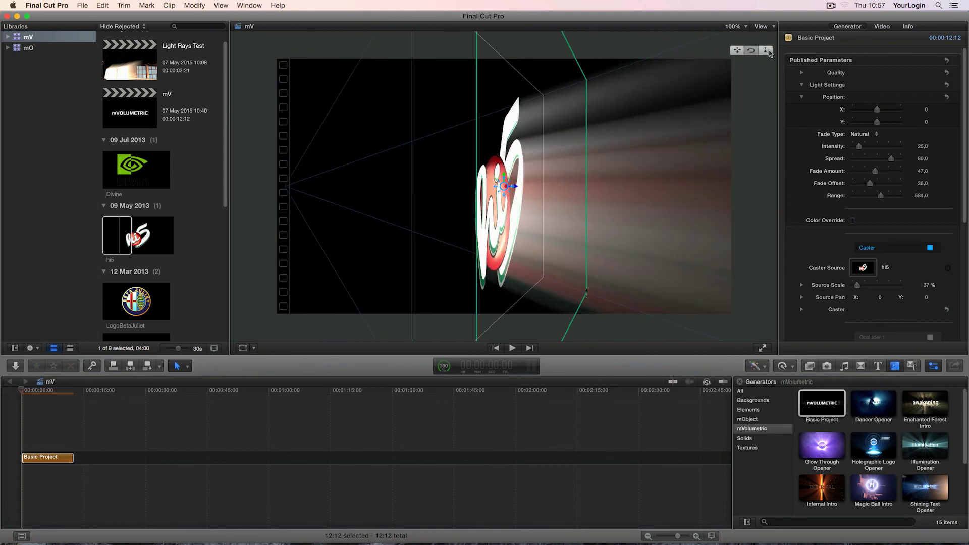
{"action": "left_click", "coordinate": [766, 51]}
{"action": "left_click", "coordinate": [737, 50]}
{"action": "left_click_drag", "start_coordinate": [715, 54], "coordinate": [651, 62]}
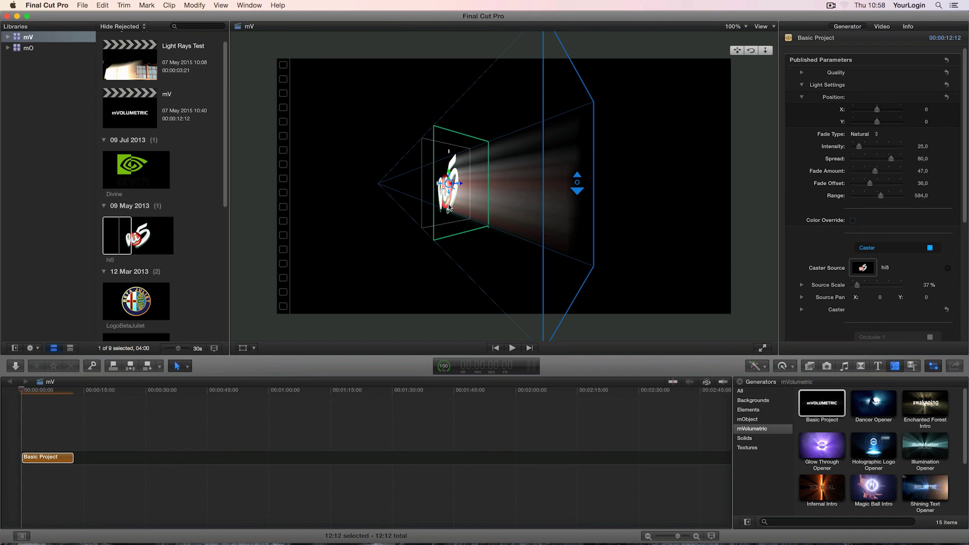
Move the light onto the hi5 logo and keep the Natural fade after trying Constant.
{"action": "mouse_move", "coordinate": [454, 191]}
{"action": "left_mouse_down"}
{"action": "mouse_move", "coordinate": [455, 176]}
{"action": "mouse_move", "coordinate": [448, 182]}
{"action": "left_mouse_up"}
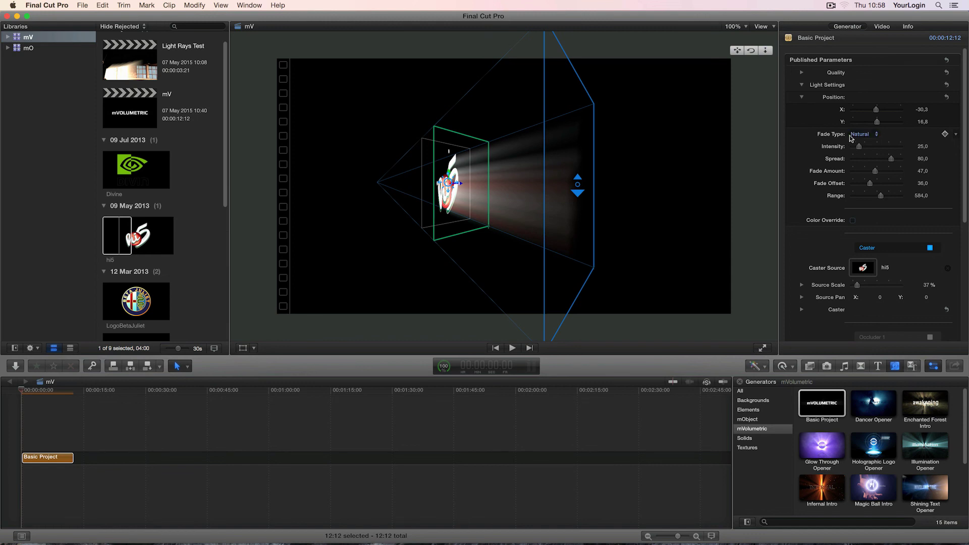
{"action": "left_click", "coordinate": [868, 135]}
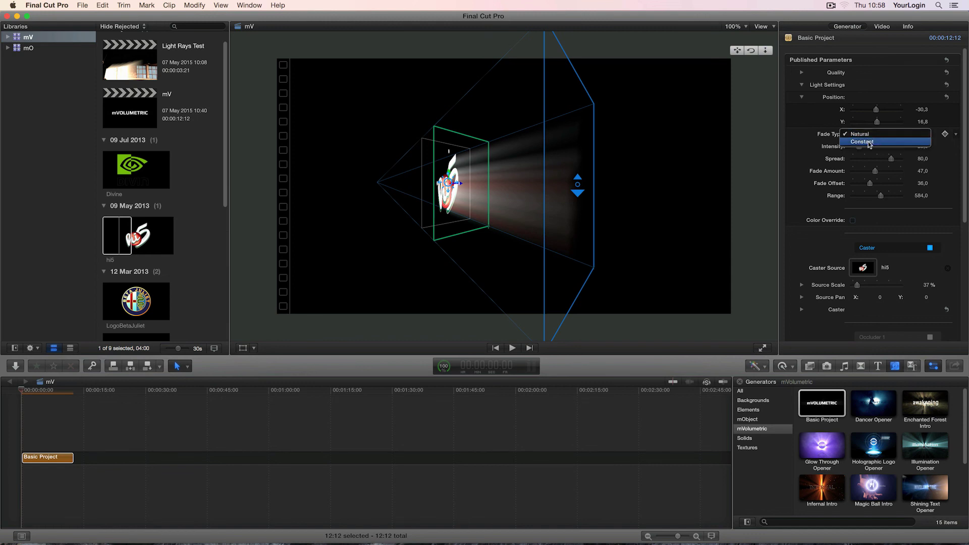
{"action": "left_click", "coordinate": [869, 142]}
{"action": "left_click", "coordinate": [868, 135]}
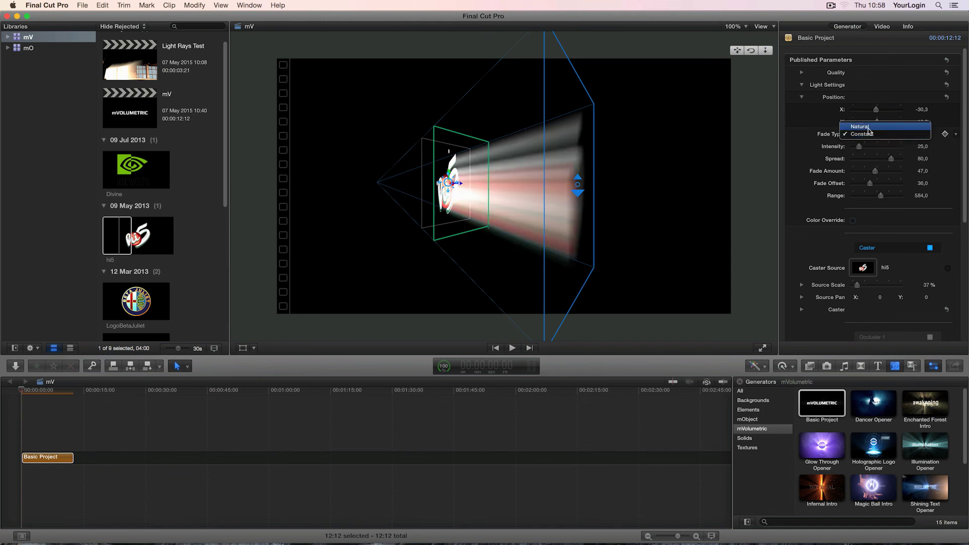
{"action": "left_click", "coordinate": [868, 128]}
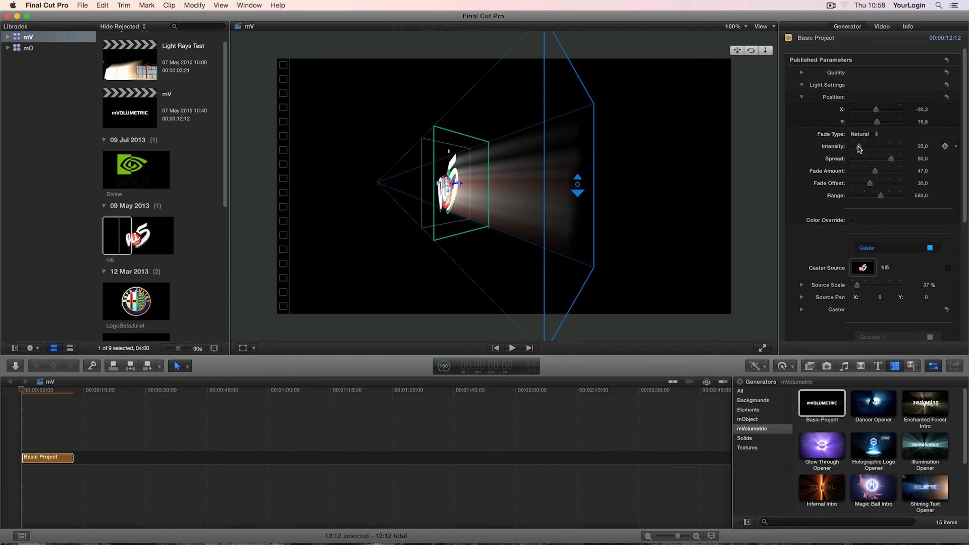
Raise the light's Intensity to 41 and Spread to 82.8.
{"action": "left_click_drag", "start_coordinate": [859, 147], "coordinate": [864, 149]}
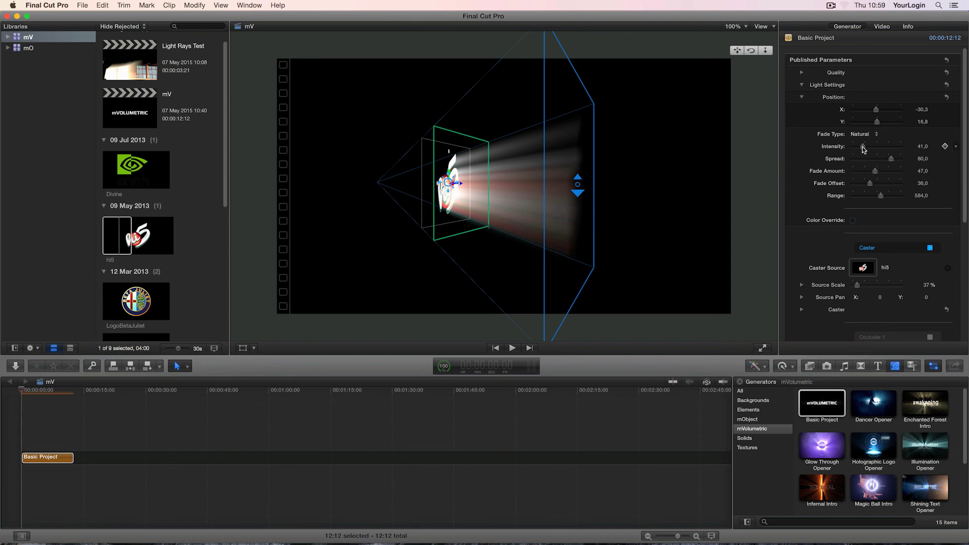
{"action": "left_click_drag", "start_coordinate": [891, 162], "coordinate": [887, 162]}
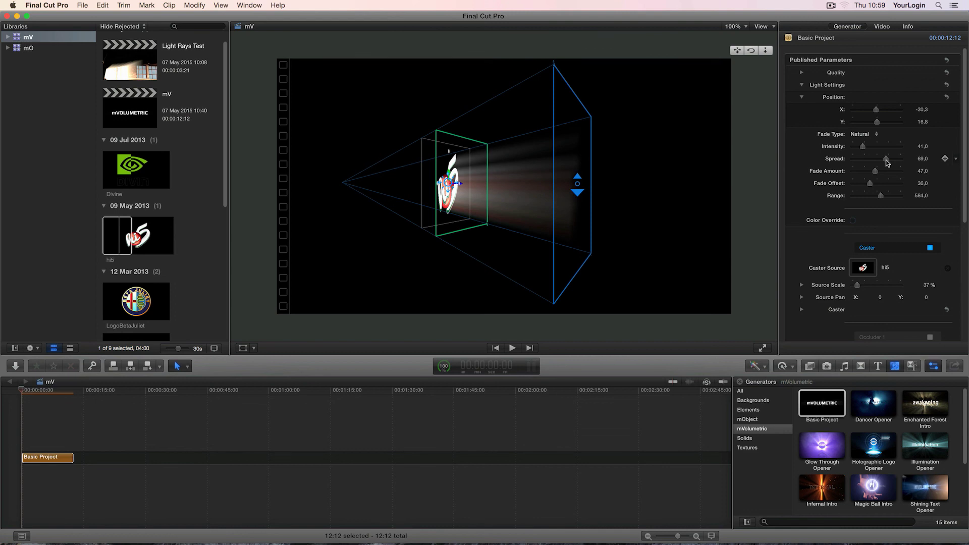
{"action": "left_click_drag", "start_coordinate": [888, 162], "coordinate": [889, 162]}
{"action": "mouse_move", "coordinate": [596, 214]}
{"action": "left_mouse_down"}
{"action": "mouse_move", "coordinate": [616, 214]}
{"action": "mouse_move", "coordinate": [599, 217]}
{"action": "left_mouse_up"}
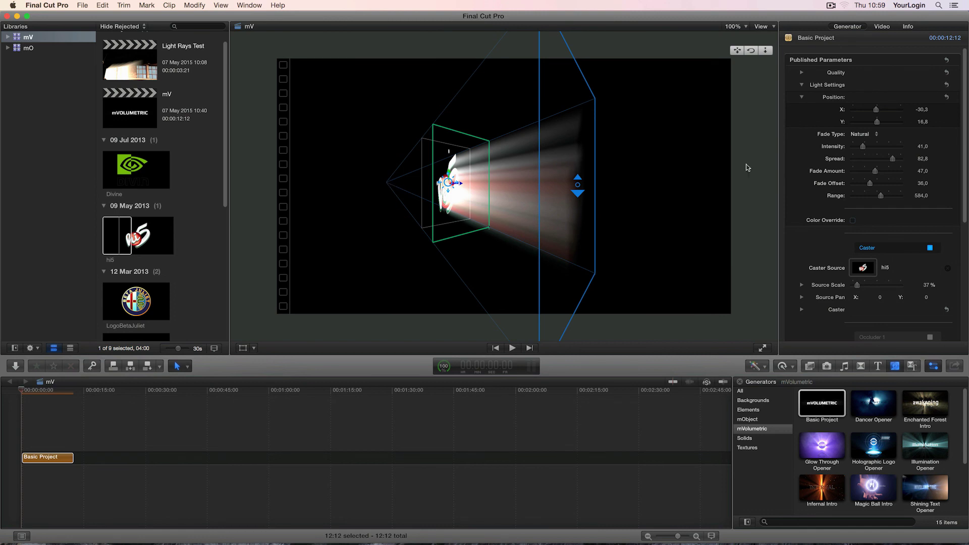
Set the light's Fade Amount to 49.6, Fade Offset to 39.9 and Range to 1230.7.
{"action": "mouse_move", "coordinate": [876, 173]}
{"action": "left_mouse_down"}
{"action": "mouse_move", "coordinate": [888, 174]}
{"action": "mouse_move", "coordinate": [876, 173]}
{"action": "left_mouse_up"}
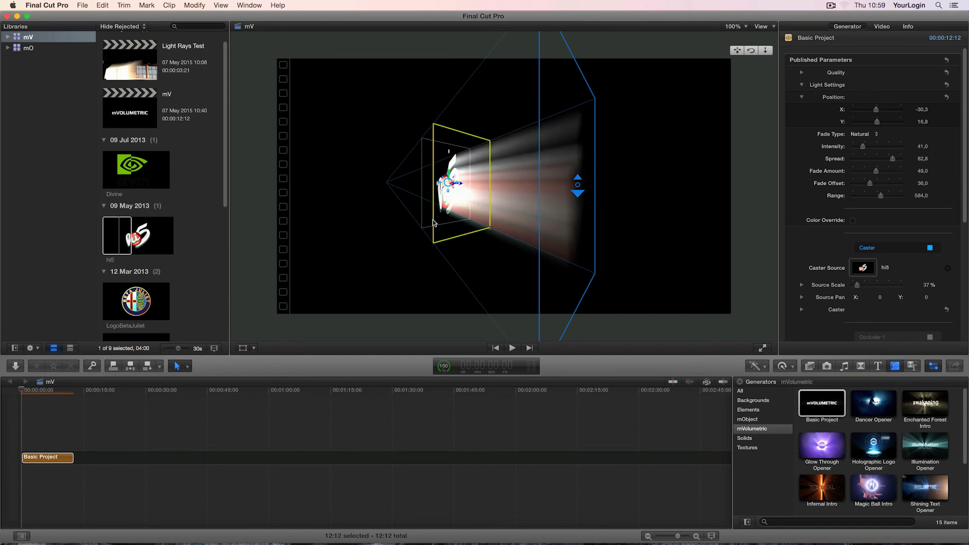
{"action": "mouse_move", "coordinate": [433, 222]}
{"action": "left_mouse_down"}
{"action": "mouse_move", "coordinate": [448, 223]}
{"action": "mouse_move", "coordinate": [434, 221]}
{"action": "left_mouse_up"}
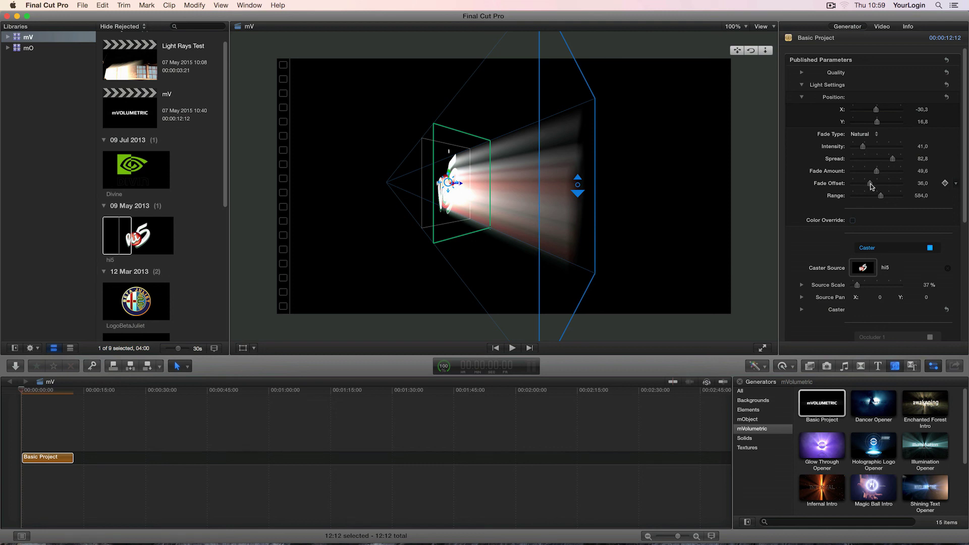
{"action": "left_click_drag", "start_coordinate": [871, 185], "coordinate": [852, 186]}
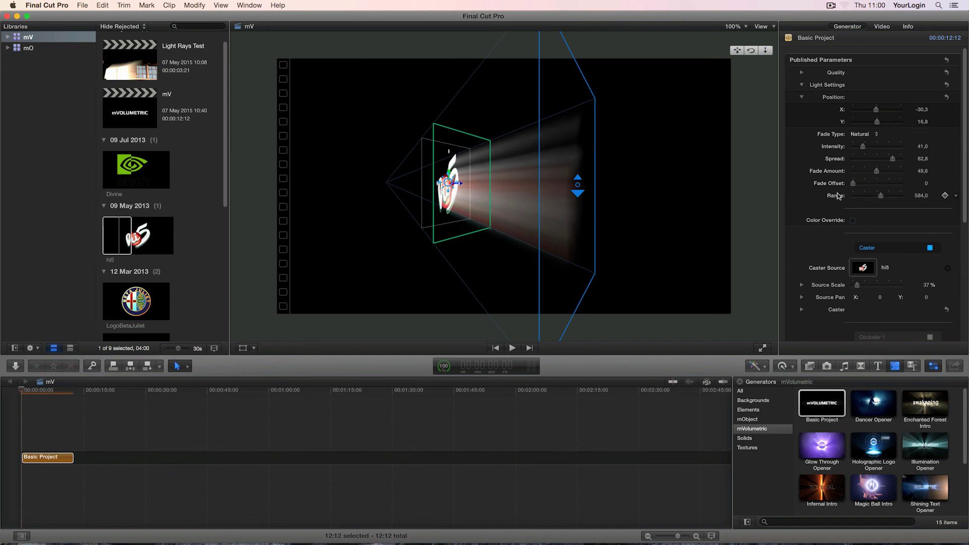
{"action": "left_click_drag", "start_coordinate": [853, 184], "coordinate": [921, 193]}
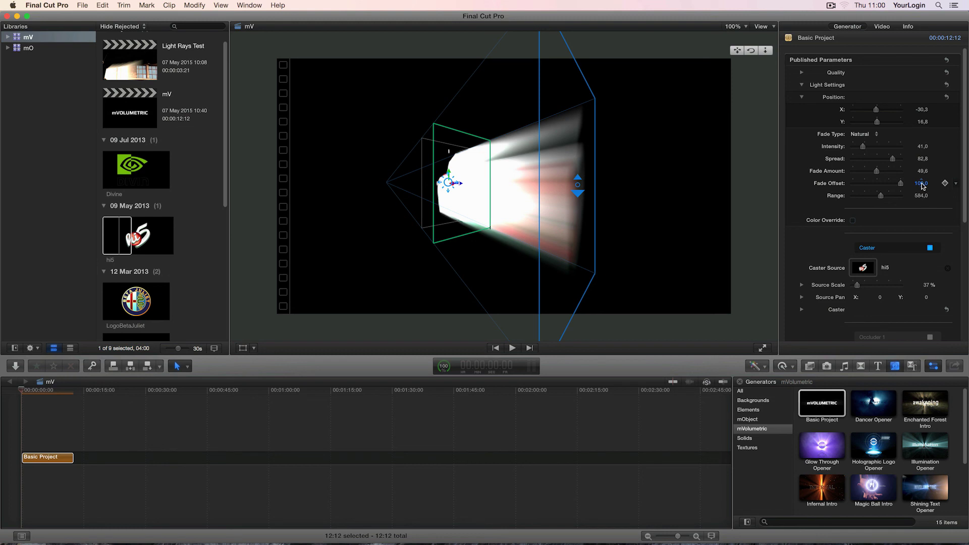
{"action": "left_click_drag", "start_coordinate": [921, 183], "coordinate": [879, 197]}
{"action": "left_click_drag", "start_coordinate": [560, 188], "coordinate": [741, 198]}
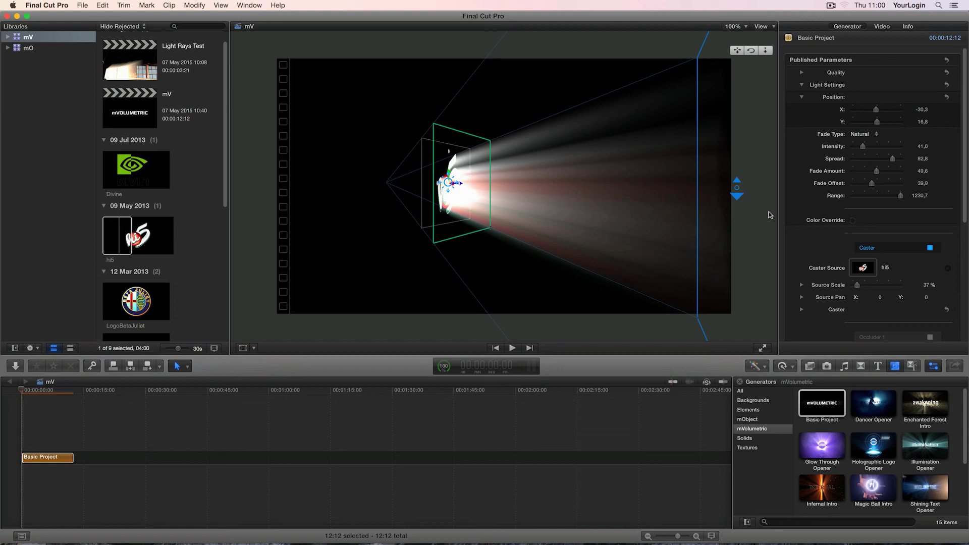
Enable Color Override, choose a peach tint for the rays, and set Color Offset to 34.
{"action": "left_click", "coordinate": [853, 221]}
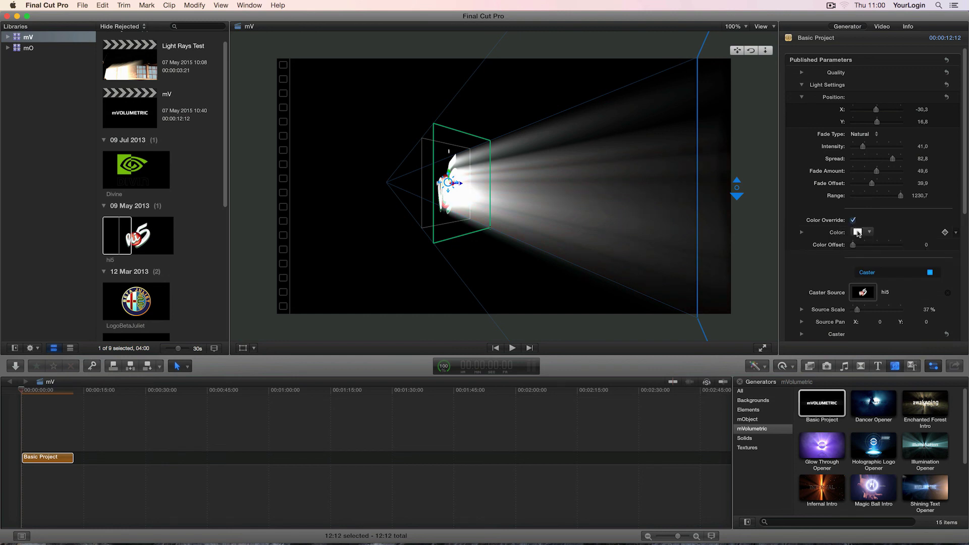
{"action": "left_click", "coordinate": [857, 232]}
{"action": "left_click_drag", "start_coordinate": [224, 334], "coordinate": [234, 323]}
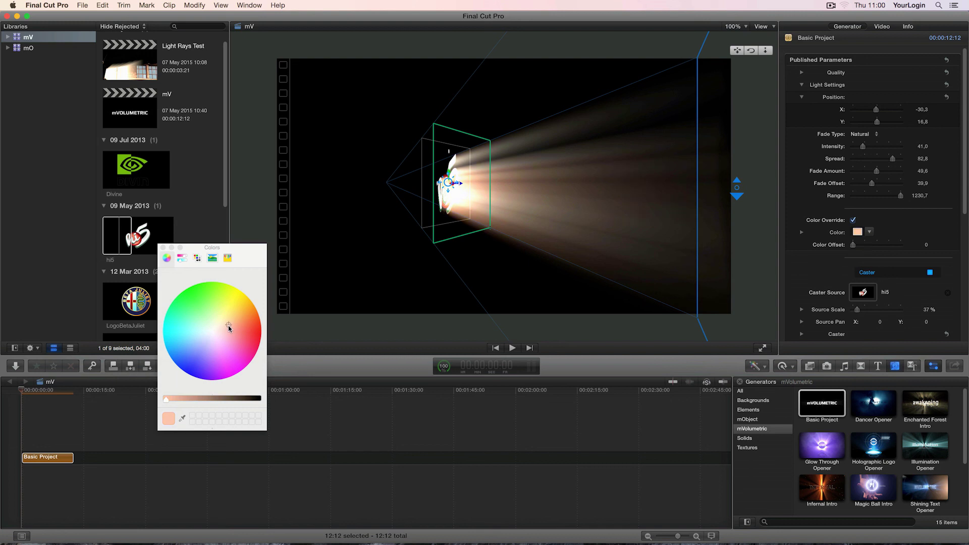
{"action": "mouse_move", "coordinate": [854, 245]}
{"action": "left_mouse_down"}
{"action": "mouse_move", "coordinate": [923, 249]}
{"action": "mouse_move", "coordinate": [846, 248]}
{"action": "mouse_move", "coordinate": [872, 247]}
{"action": "left_mouse_up"}
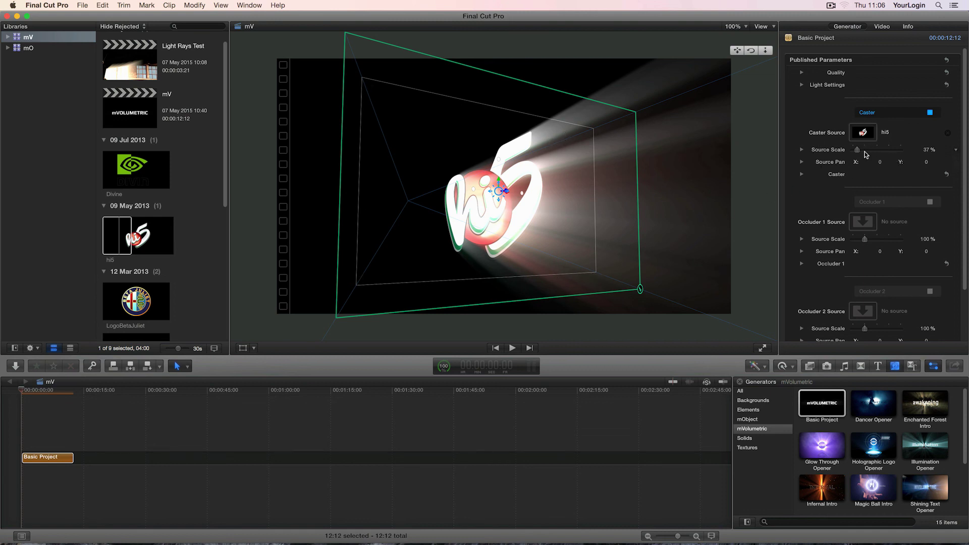
Increase the hi5 caster's Source Scale from 37% to 45%.
{"action": "left_click_drag", "start_coordinate": [862, 150], "coordinate": [862, 154]}
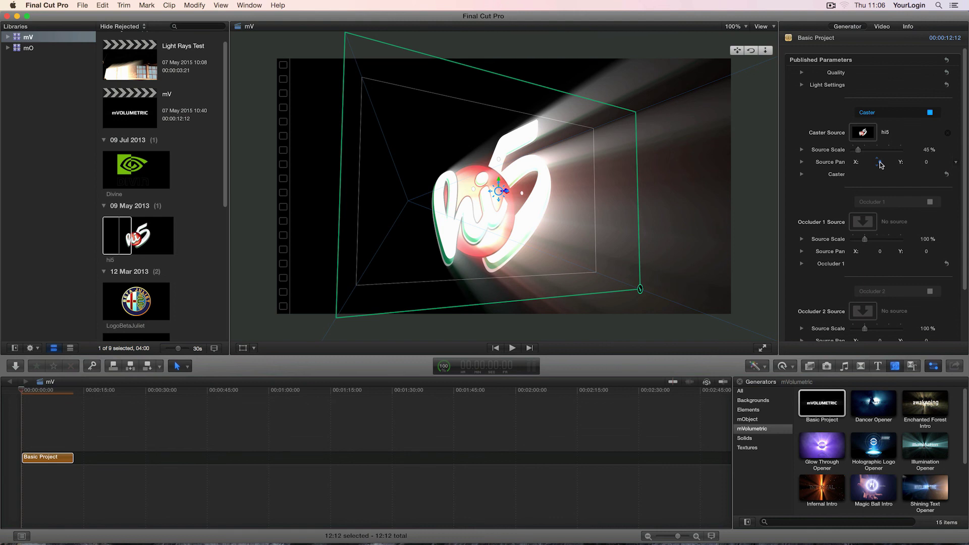
Toggle the hi5 caster's Visible off and on, re-angle the view, and raise its Threshold.
{"action": "left_click", "coordinate": [801, 174]}
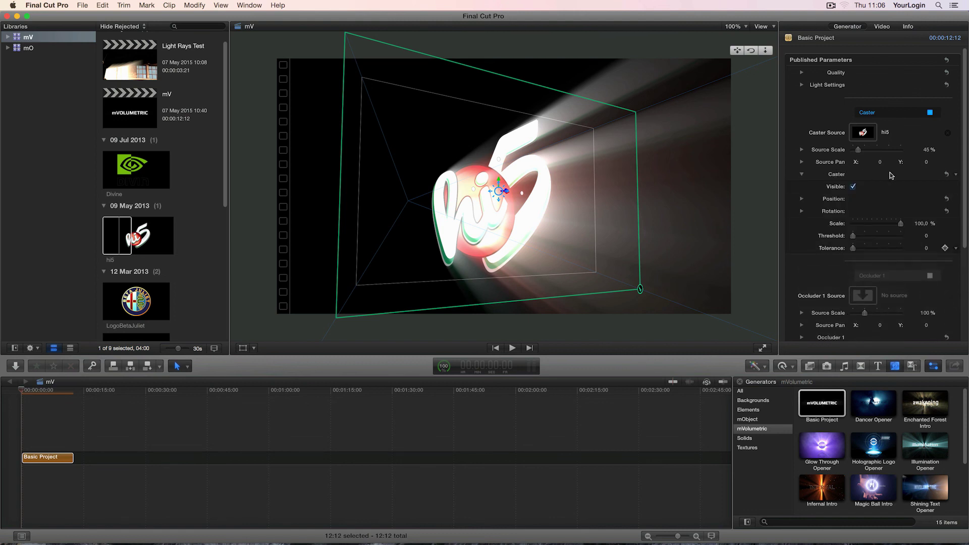
{"action": "left_click", "coordinate": [852, 188]}
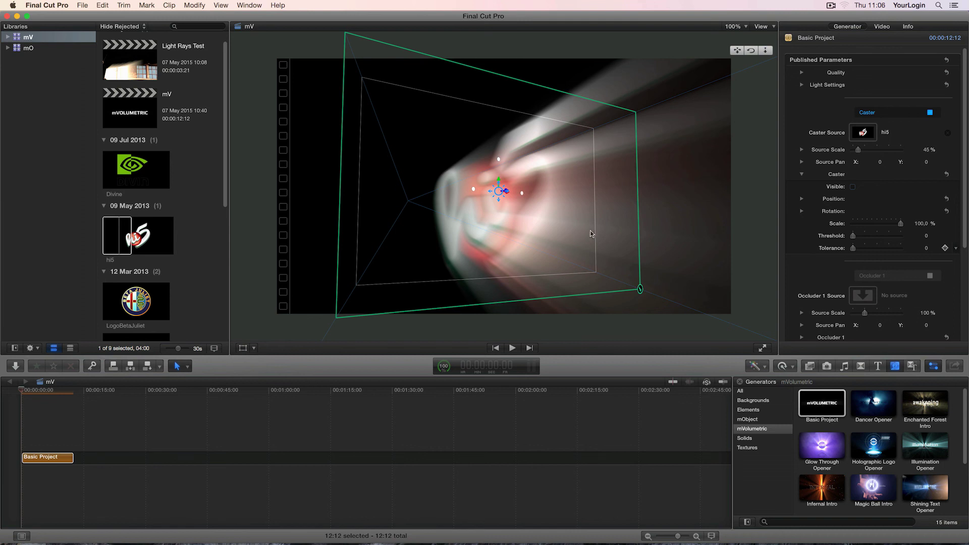
{"action": "left_click", "coordinate": [852, 188]}
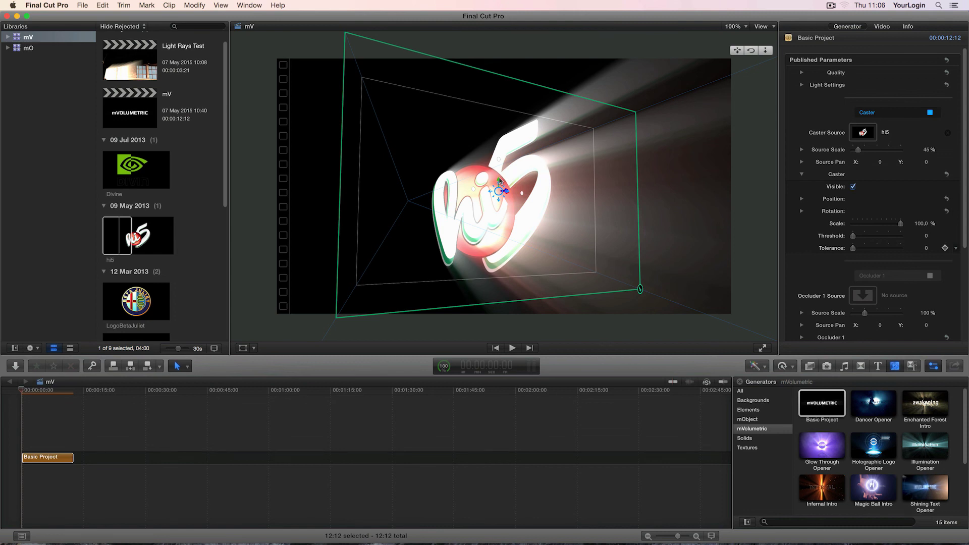
{"action": "left_click_drag", "start_coordinate": [499, 180], "coordinate": [500, 154]}
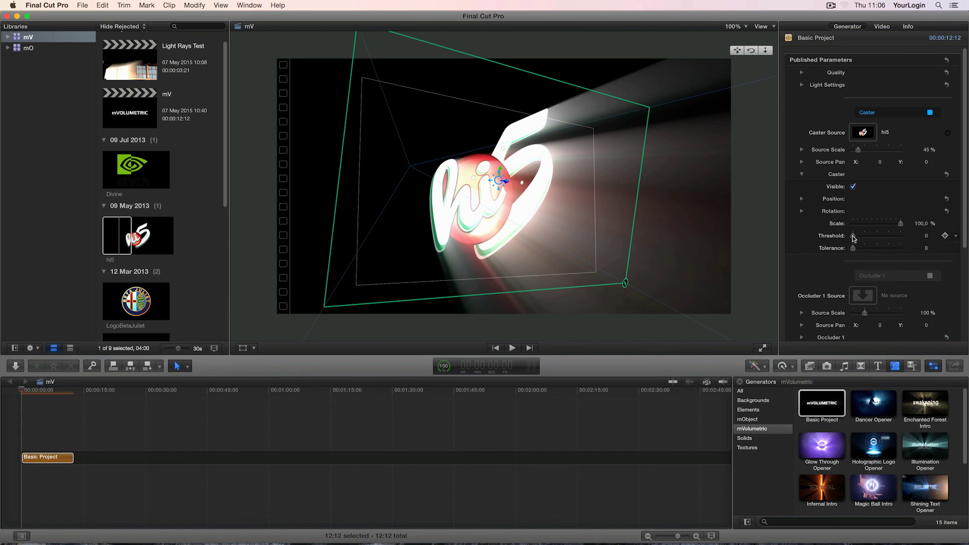
{"action": "left_click_drag", "start_coordinate": [853, 237], "coordinate": [879, 248]}
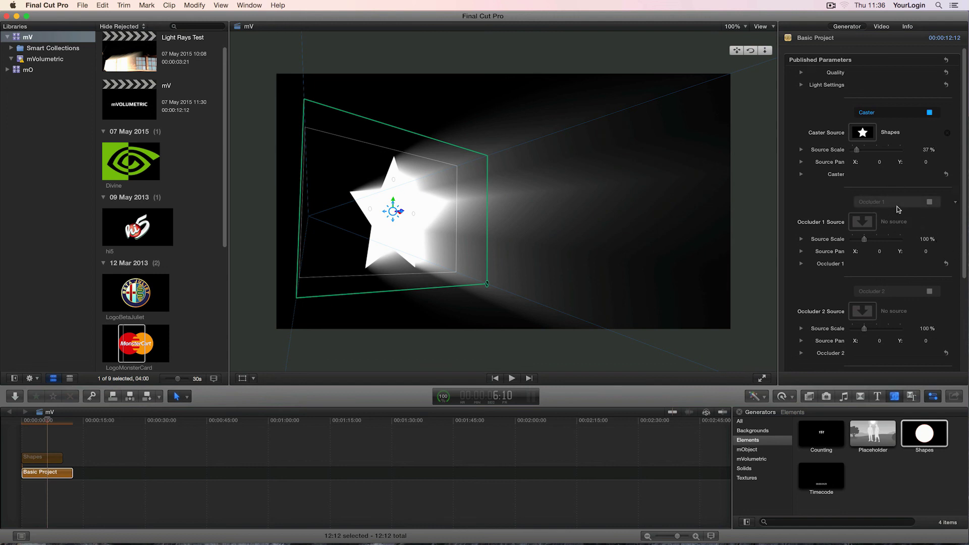
Enable Occluder 1 with the LogoMonsterCard clip as its source, scaled to 37%.
{"action": "left_click", "coordinate": [929, 202]}
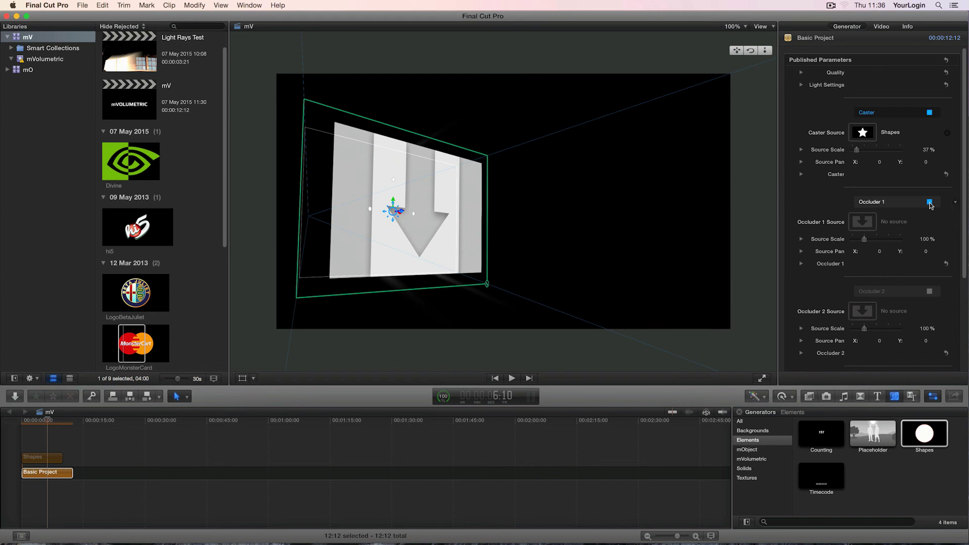
{"action": "left_click", "coordinate": [862, 223]}
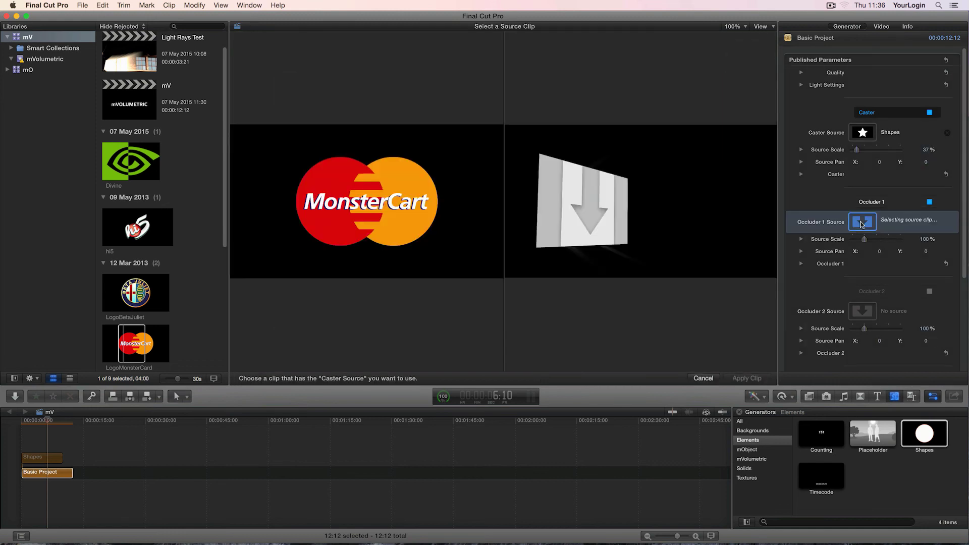
{"action": "left_click", "coordinate": [126, 350]}
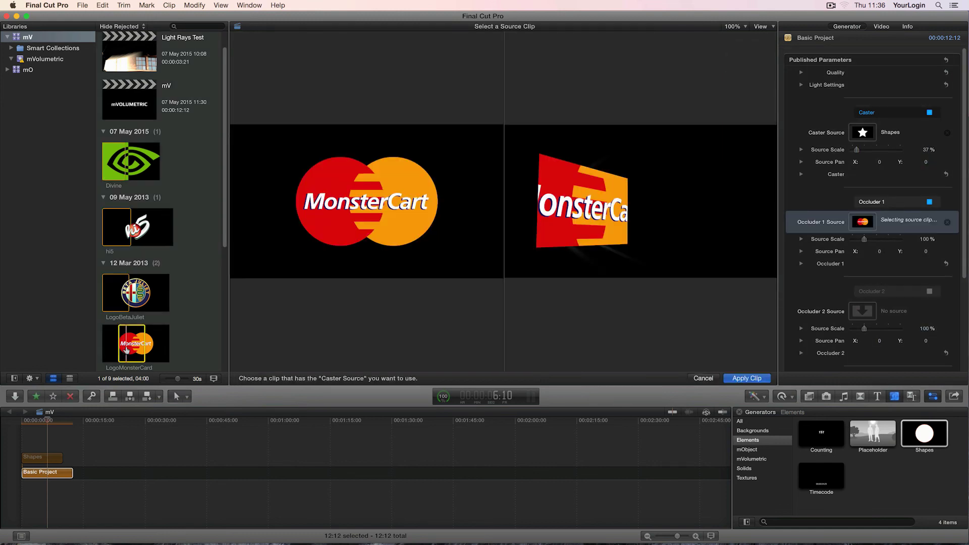
{"action": "left_click", "coordinate": [747, 378]}
{"action": "left_click", "coordinate": [58, 474]}
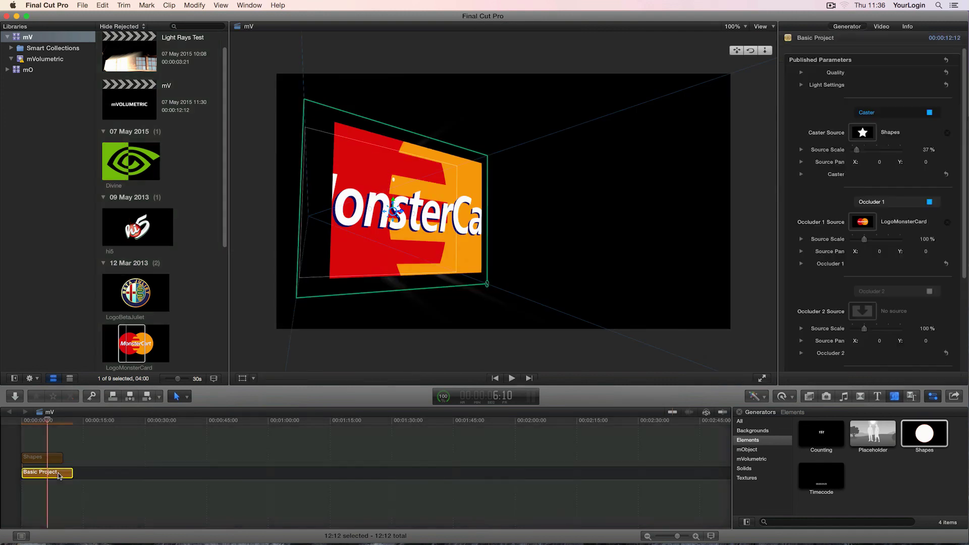
{"action": "left_click_drag", "start_coordinate": [864, 239], "coordinate": [856, 243]}
{"action": "left_click", "coordinate": [801, 263]}
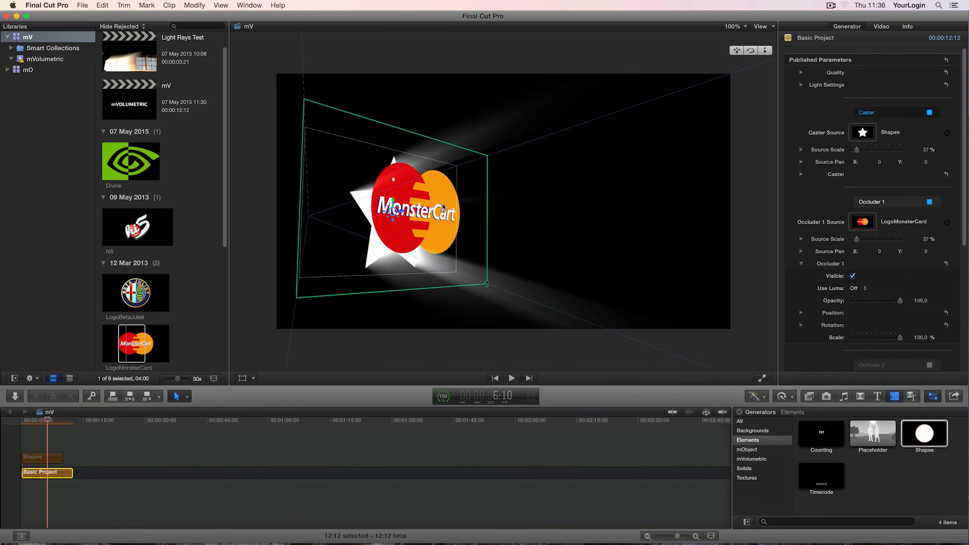
Cycle Occluder 1's Use Luma through On and On (Inverted) to Off, and set Opacity to 60.
{"action": "left_click", "coordinate": [871, 204]}
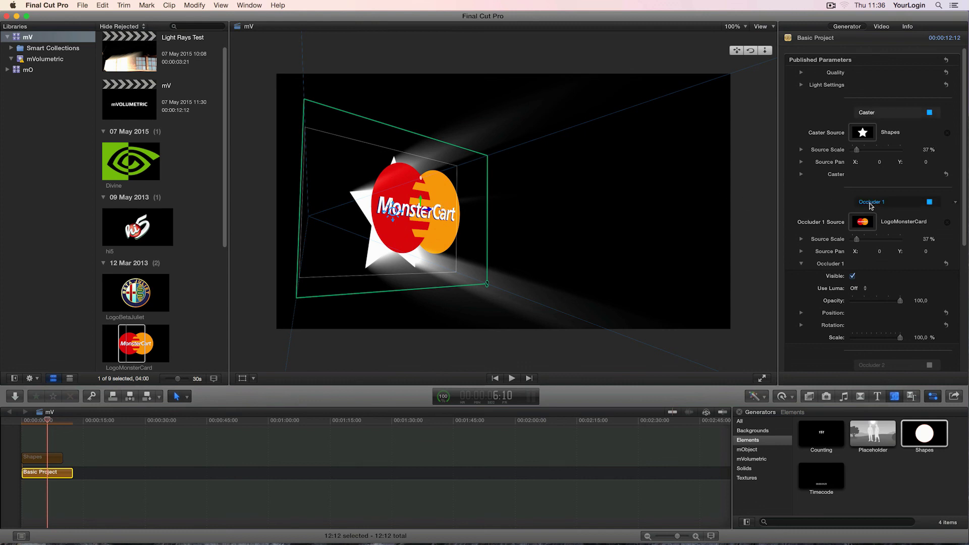
{"action": "left_click", "coordinate": [420, 205]}
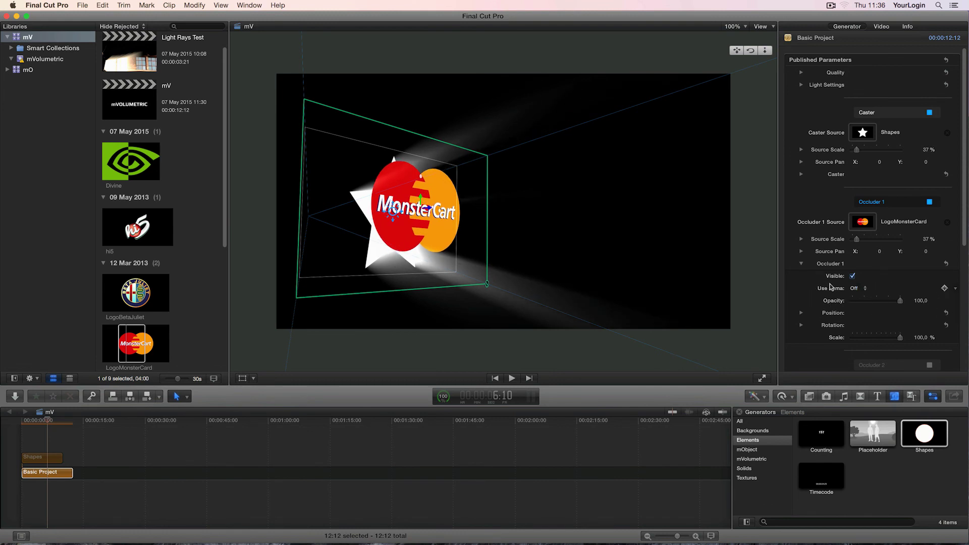
{"action": "left_click", "coordinate": [862, 291]}
{"action": "left_click", "coordinate": [862, 297]}
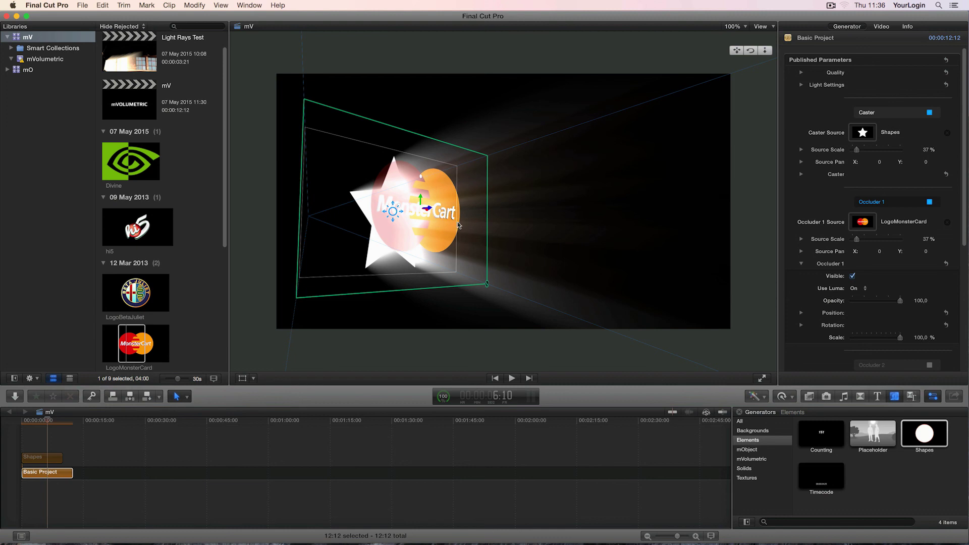
{"action": "left_click", "coordinate": [860, 289]}
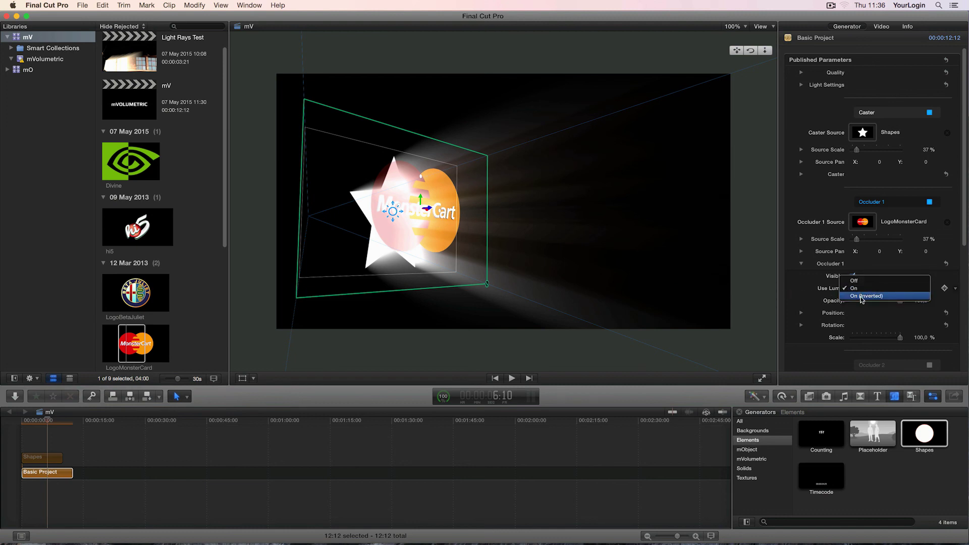
{"action": "left_click", "coordinate": [861, 298]}
{"action": "left_click", "coordinate": [860, 290]}
{"action": "left_click", "coordinate": [862, 273]}
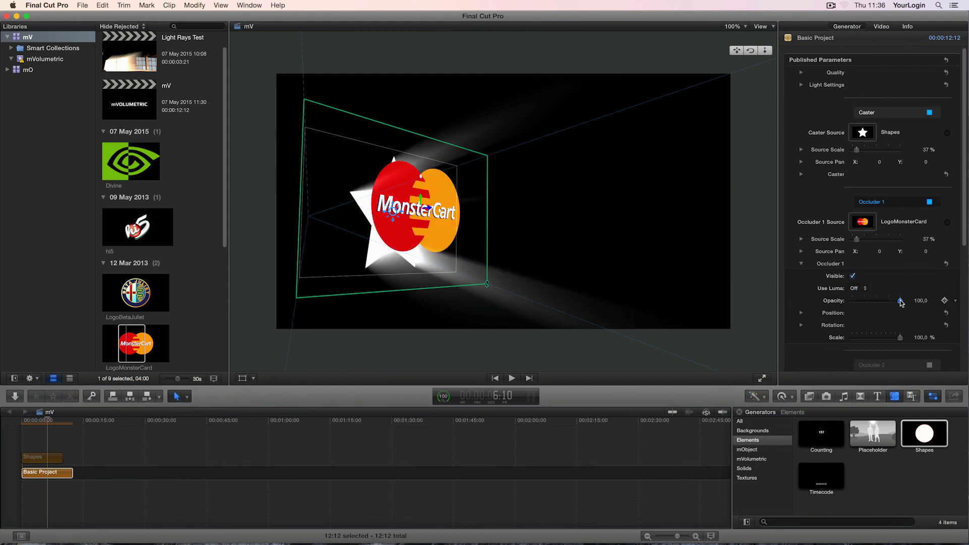
{"action": "left_click_drag", "start_coordinate": [902, 302], "coordinate": [873, 303]}
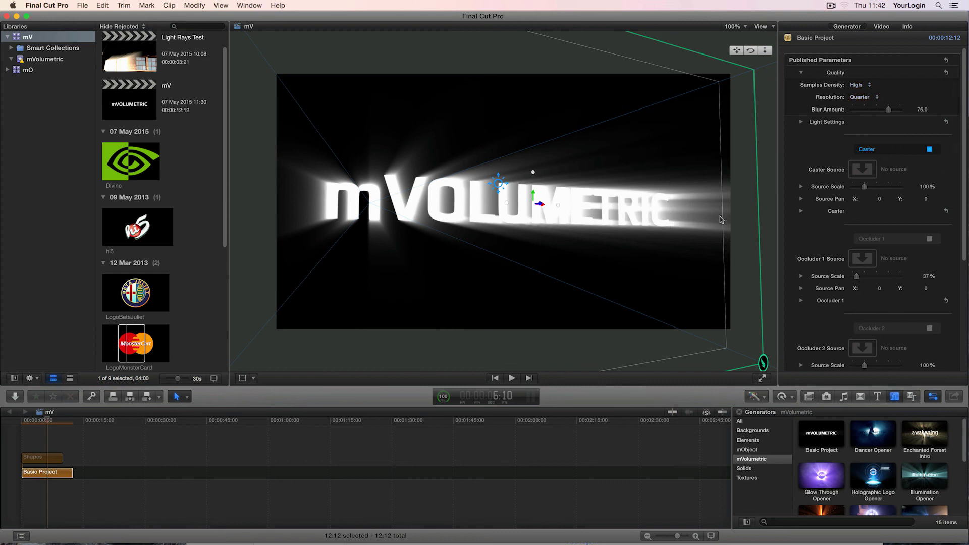
Set Samples Density to Custom (1000 samples) and move the light source behind the title.
{"action": "left_click", "coordinate": [861, 85]}
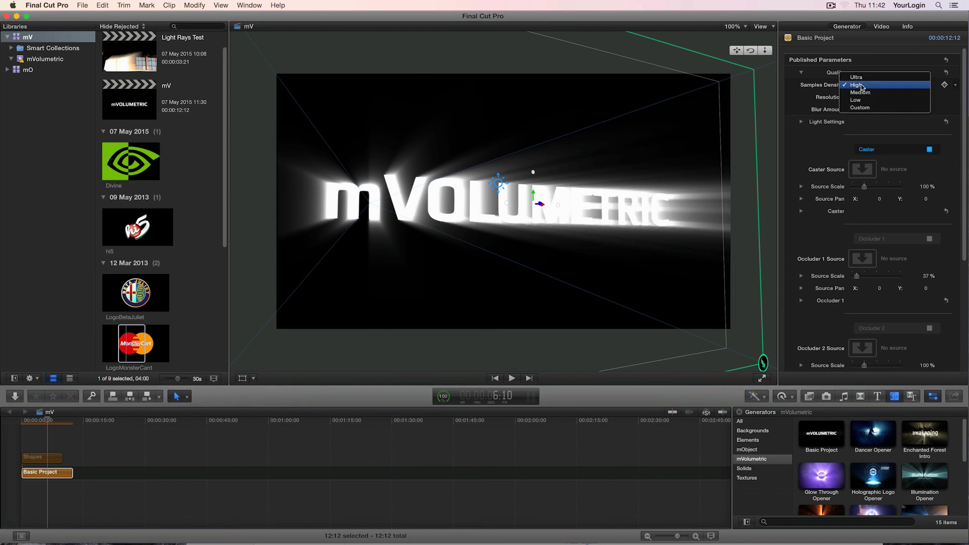
{"action": "left_click", "coordinate": [862, 108]}
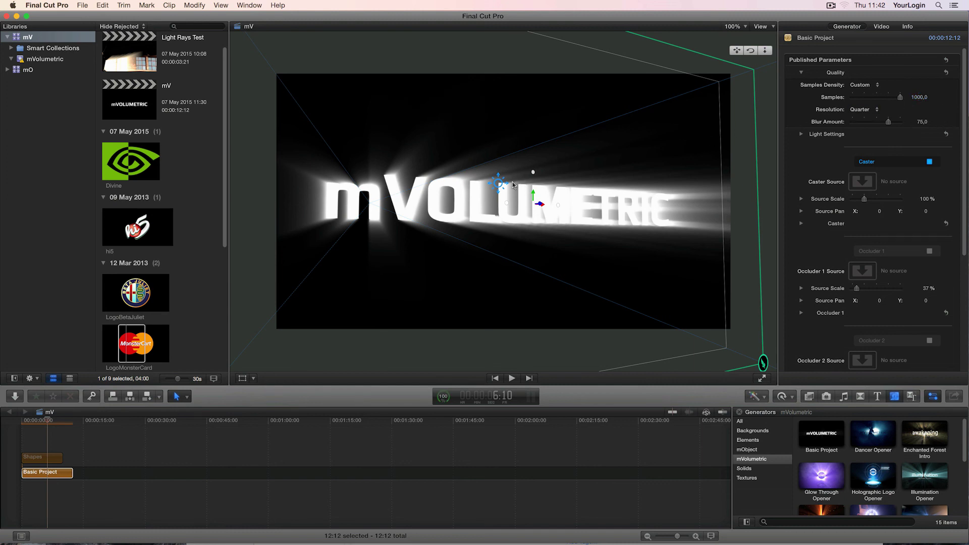
{"action": "left_click_drag", "start_coordinate": [497, 181], "coordinate": [476, 184]}
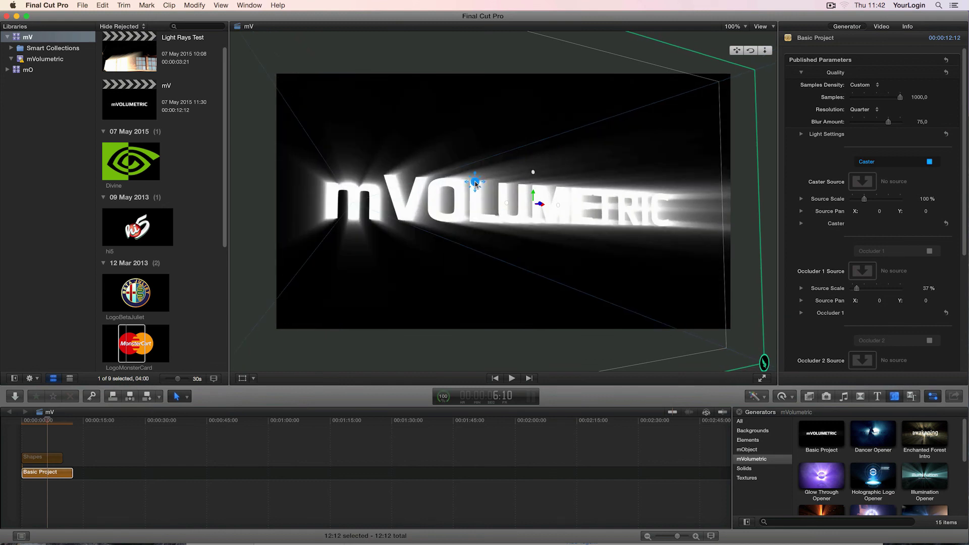
Try Half resolution, return to Quarter, and lower Blur Amount to 50.
{"action": "left_click", "coordinate": [871, 113]}
{"action": "left_click", "coordinate": [870, 104]}
{"action": "left_click", "coordinate": [870, 104]}
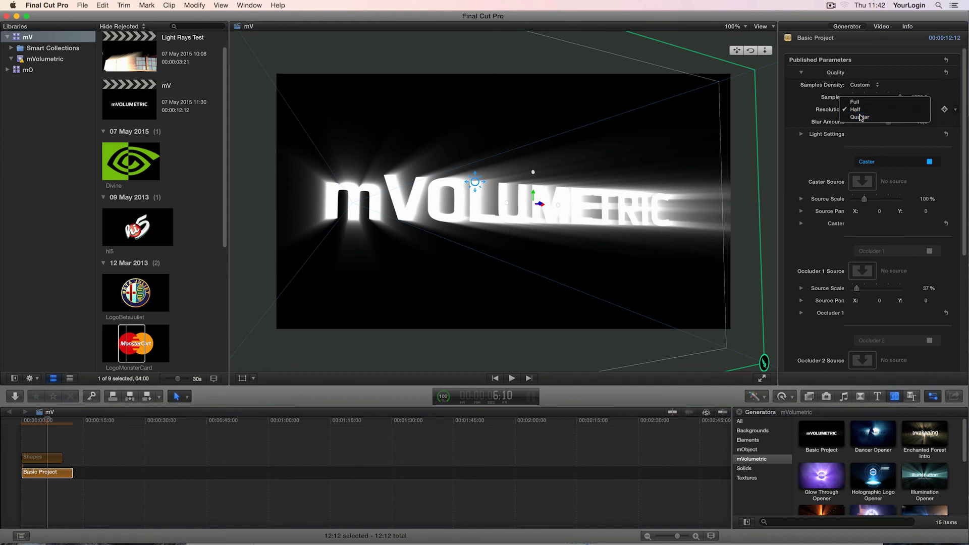
{"action": "left_click", "coordinate": [861, 117]}
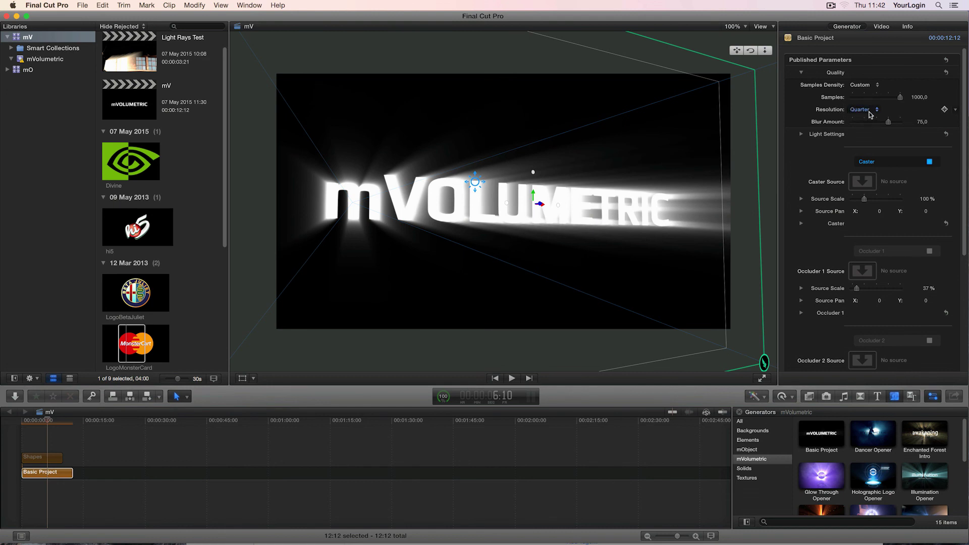
{"action": "mouse_move", "coordinate": [888, 122]}
{"action": "left_mouse_down"}
{"action": "mouse_move", "coordinate": [820, 122]}
{"action": "mouse_move", "coordinate": [907, 126]}
{"action": "mouse_move", "coordinate": [878, 127]}
{"action": "left_mouse_up"}
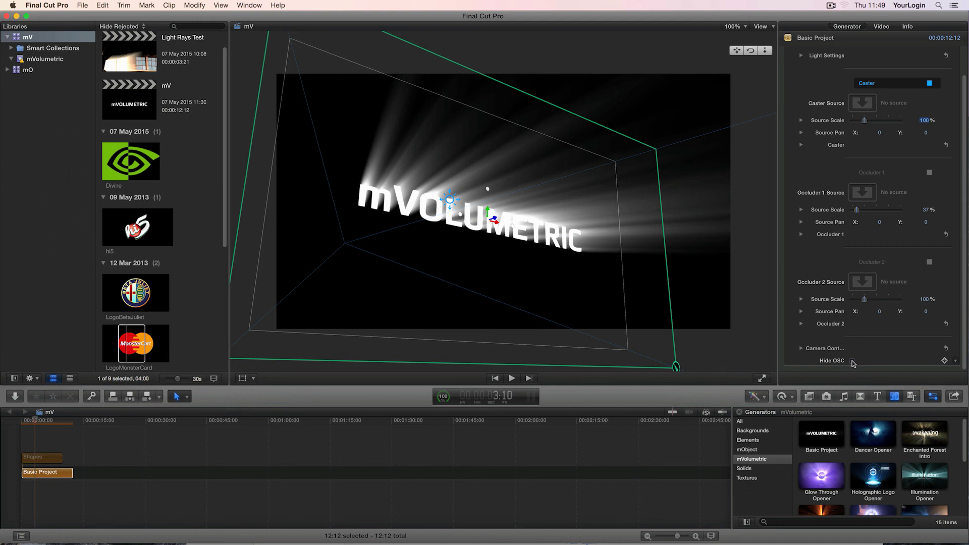
Turn on Hide OSC so the viewer's on-screen controls disappear.
{"action": "left_click", "coordinate": [852, 361]}
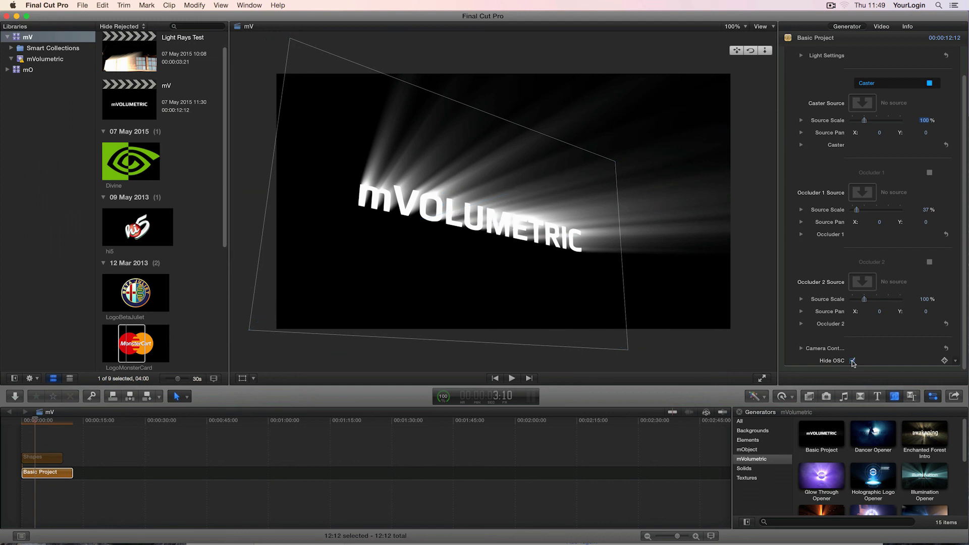
{"action": "left_click", "coordinate": [852, 360]}
{"action": "left_click", "coordinate": [853, 361]}
Add starting keyframes on all the camera's Position and Rotation values.
{"action": "left_click", "coordinate": [801, 348]}
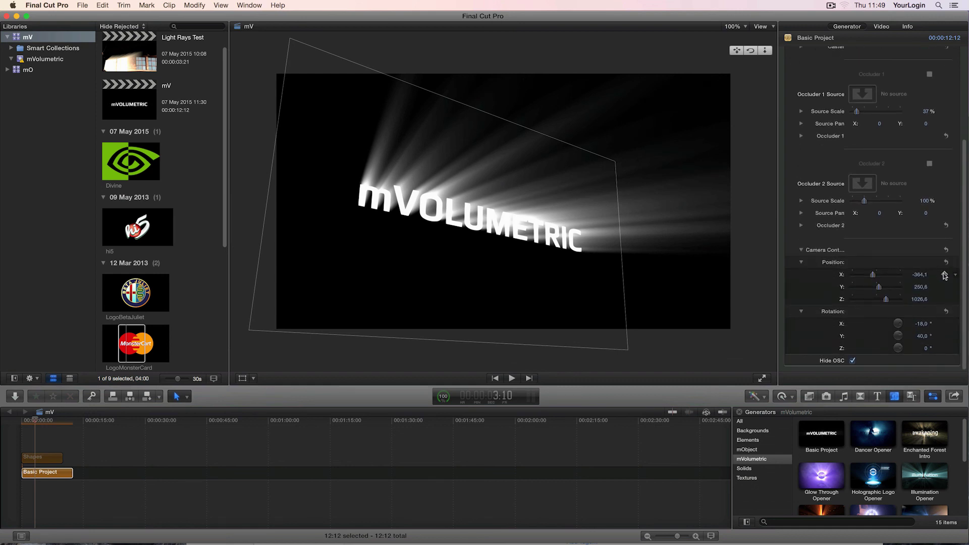
{"action": "left_click", "coordinate": [945, 276]}
{"action": "left_click", "coordinate": [944, 288]}
{"action": "left_click", "coordinate": [944, 299]}
{"action": "left_click", "coordinate": [944, 324]}
{"action": "left_click", "coordinate": [945, 336]}
{"action": "left_click", "coordinate": [945, 348]}
At about 10:05, rotate the camera around the title, then scrub back to preview the move.
{"action": "left_click", "coordinate": [62, 421]}
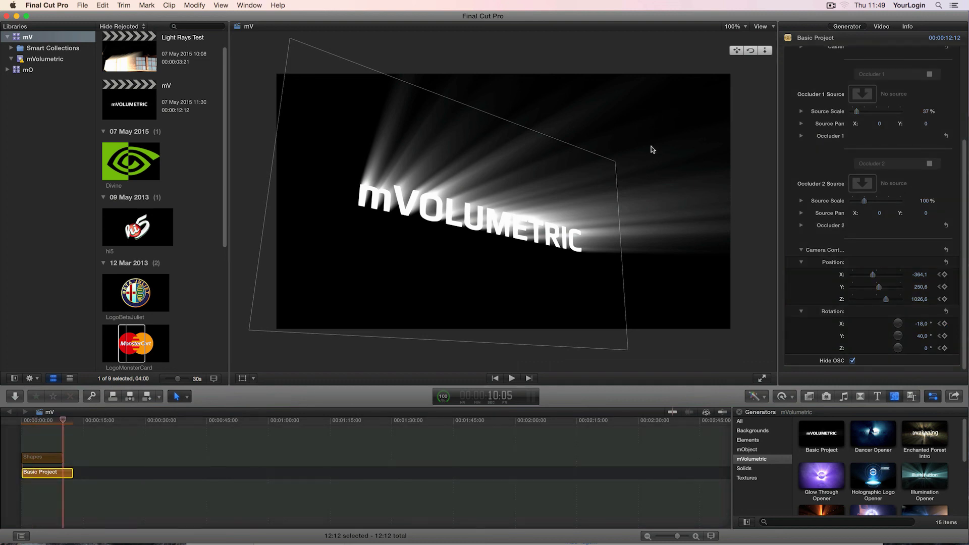
{"action": "left_click", "coordinate": [750, 51]}
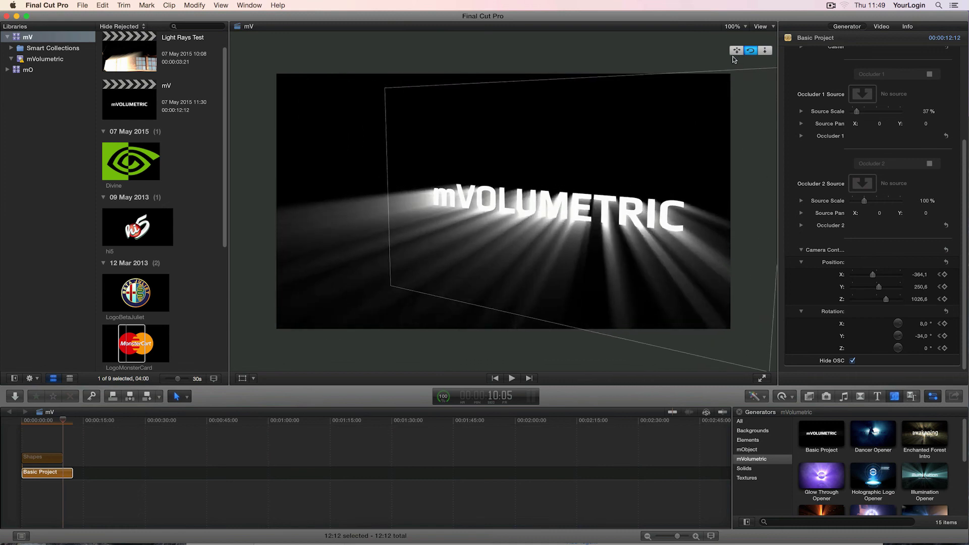
{"action": "left_click", "coordinate": [736, 50]}
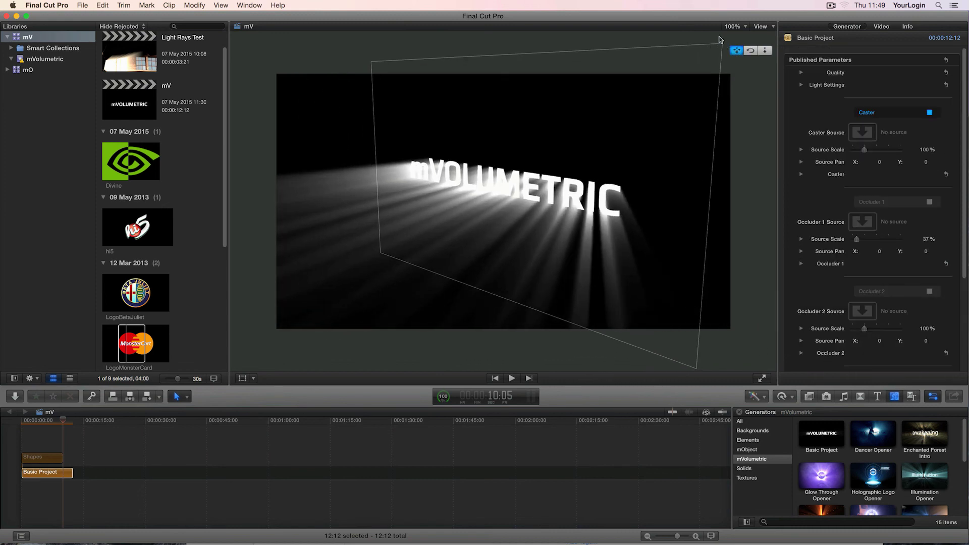
{"action": "left_click", "coordinate": [64, 422]}
{"action": "left_click_drag", "start_coordinate": [63, 422], "coordinate": [52, 422]}
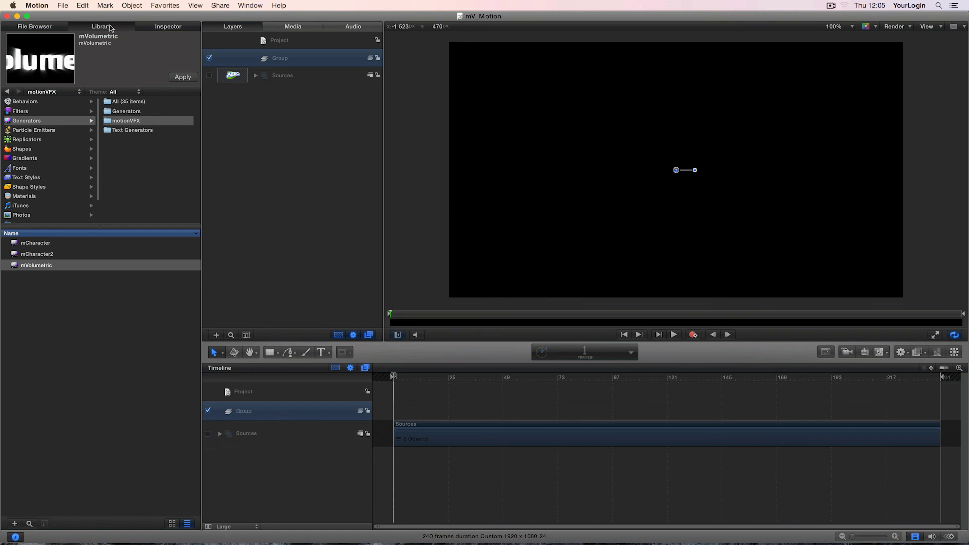
Apply the motionVFX mVolumetric generator, add a camera, and select the mVolumetric layer.
{"action": "left_click", "coordinate": [33, 267]}
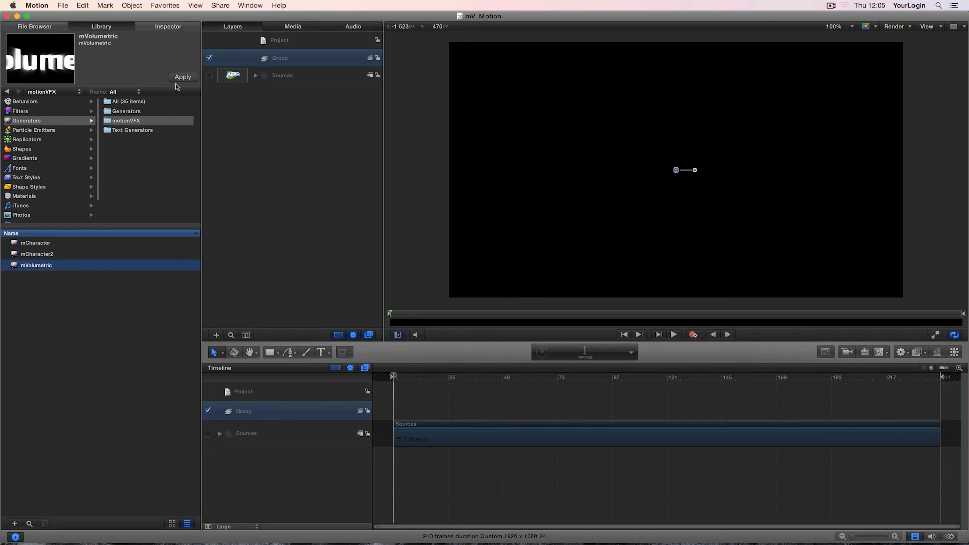
{"action": "key", "text": "Return"}
{"action": "left_click", "coordinate": [848, 352]}
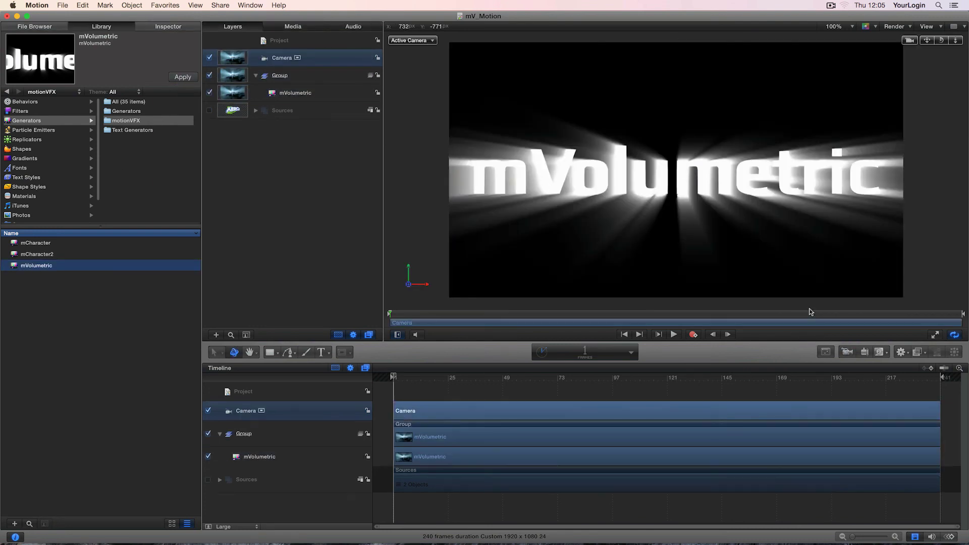
{"action": "left_click", "coordinate": [160, 23]}
{"action": "left_click", "coordinate": [296, 94]}
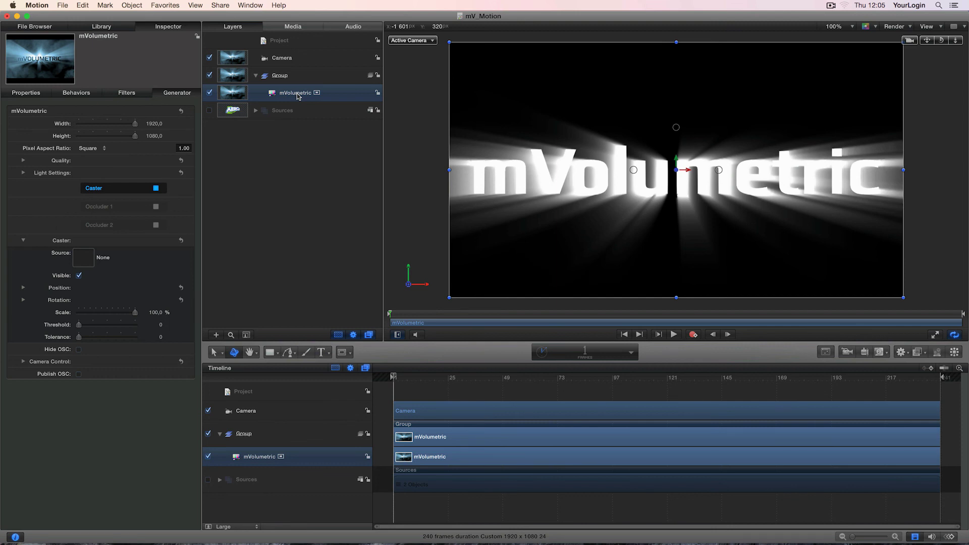
Show the mVolumetric generator's own on-screen light controls in the canvas.
{"action": "left_click", "coordinate": [222, 353]}
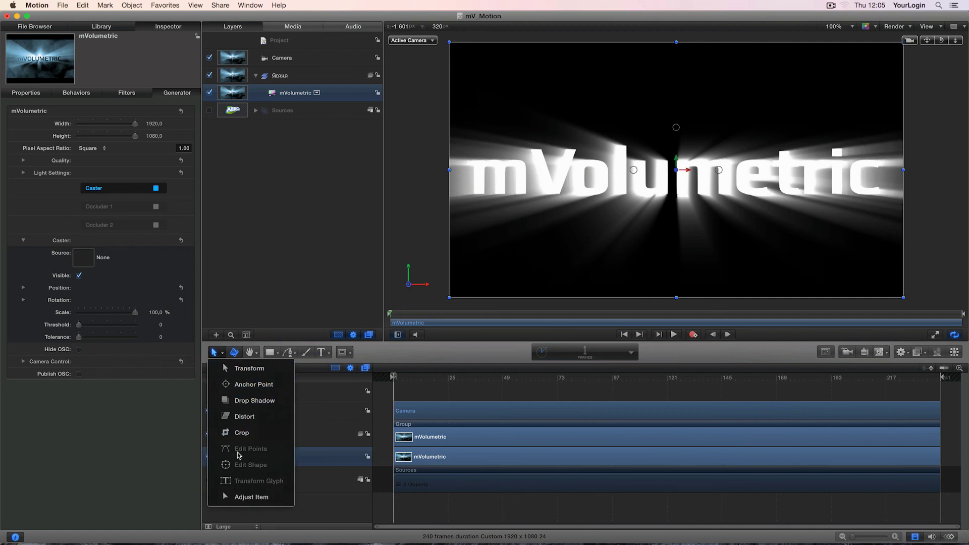
{"action": "left_click", "coordinate": [448, 363]}
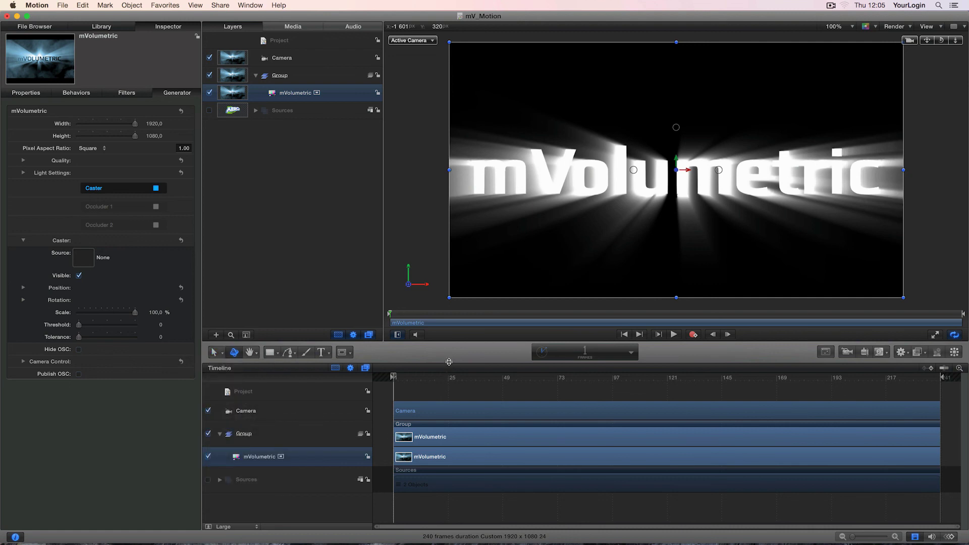
{"action": "right_click", "coordinate": [586, 167]}
{"action": "left_click", "coordinate": [608, 222]}
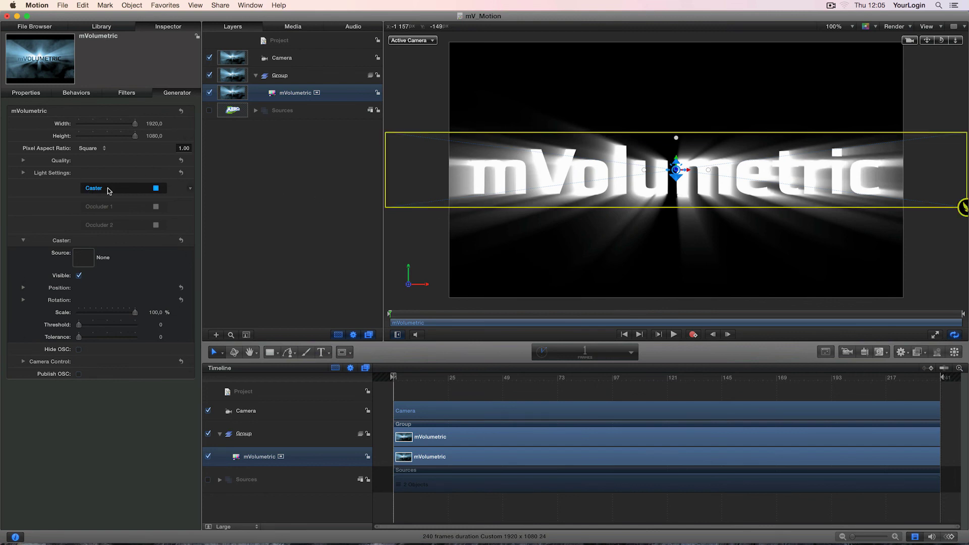
Look at the Occluder 2 settings, then return to the Caster settings.
{"action": "left_click", "coordinate": [107, 207]}
{"action": "left_click", "coordinate": [101, 224]}
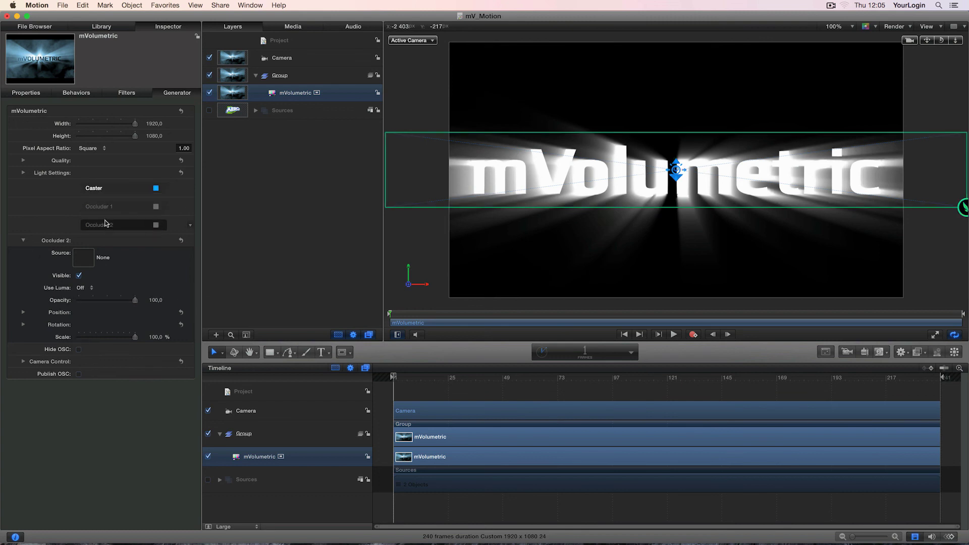
{"action": "left_click", "coordinate": [106, 189]}
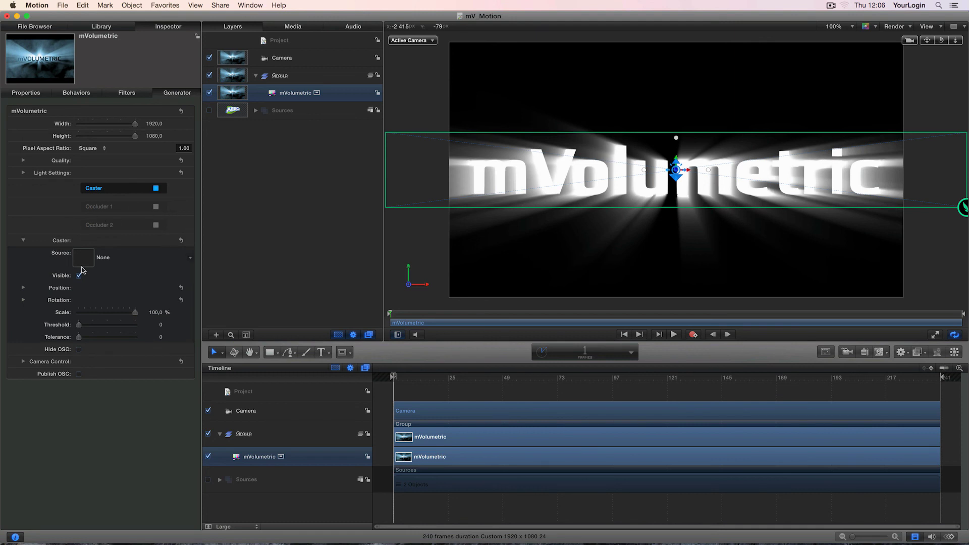
Set the Caster Source to the Aero logo's 2D Group instead of Divine, then reselect mVolumetric.
{"action": "left_click", "coordinate": [255, 110]}
{"action": "left_click_drag", "start_coordinate": [272, 146], "coordinate": [75, 259]}
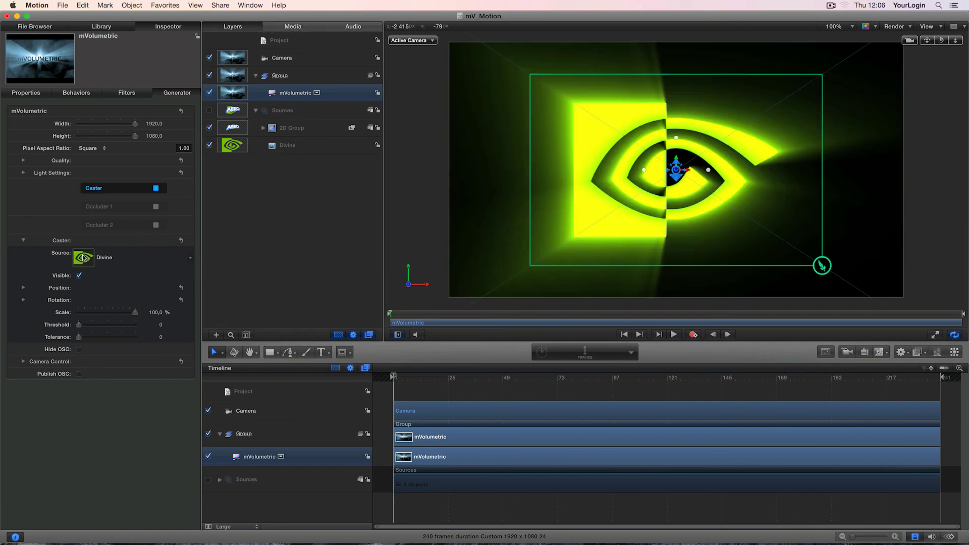
{"action": "left_click", "coordinate": [263, 128]}
{"action": "left_click_drag", "start_coordinate": [276, 130], "coordinate": [85, 260]}
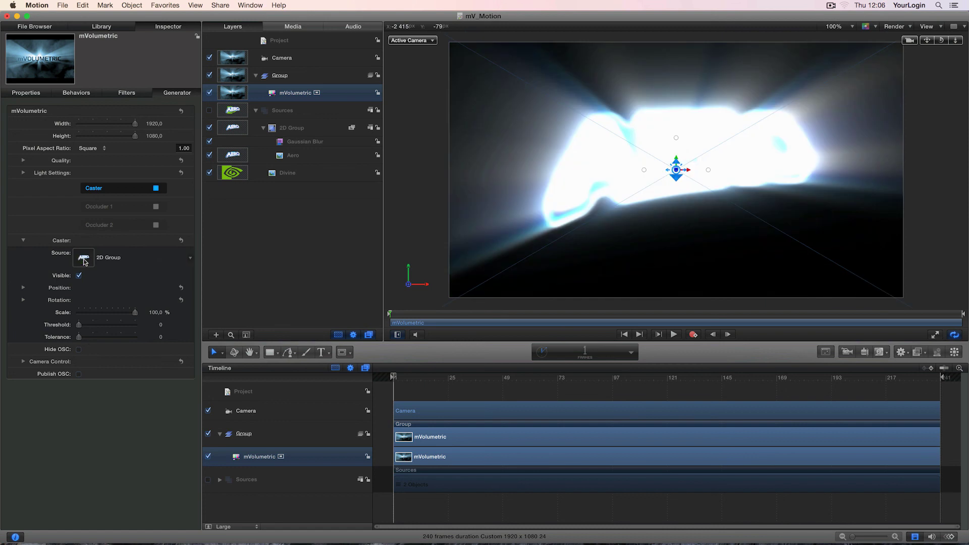
{"action": "left_click", "coordinate": [273, 129]}
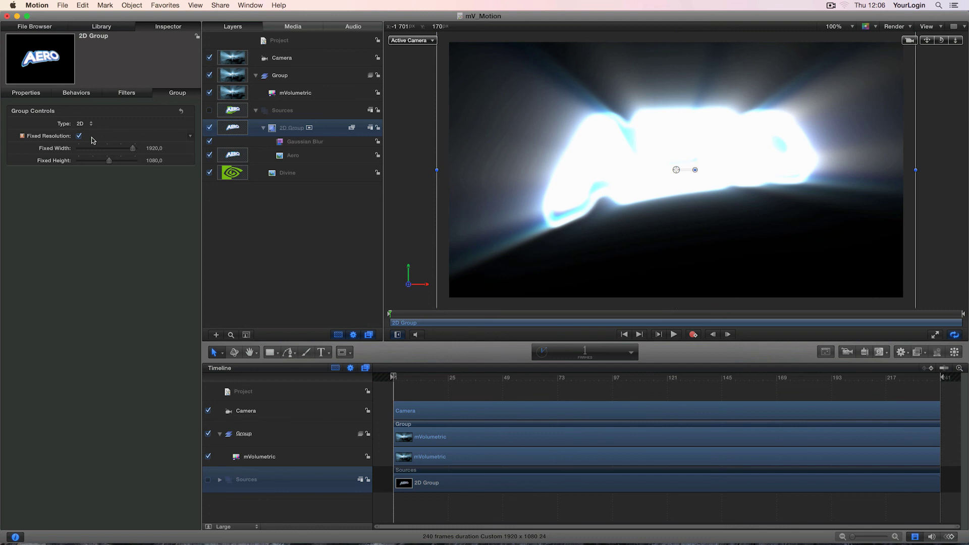
{"action": "left_click", "coordinate": [305, 98]}
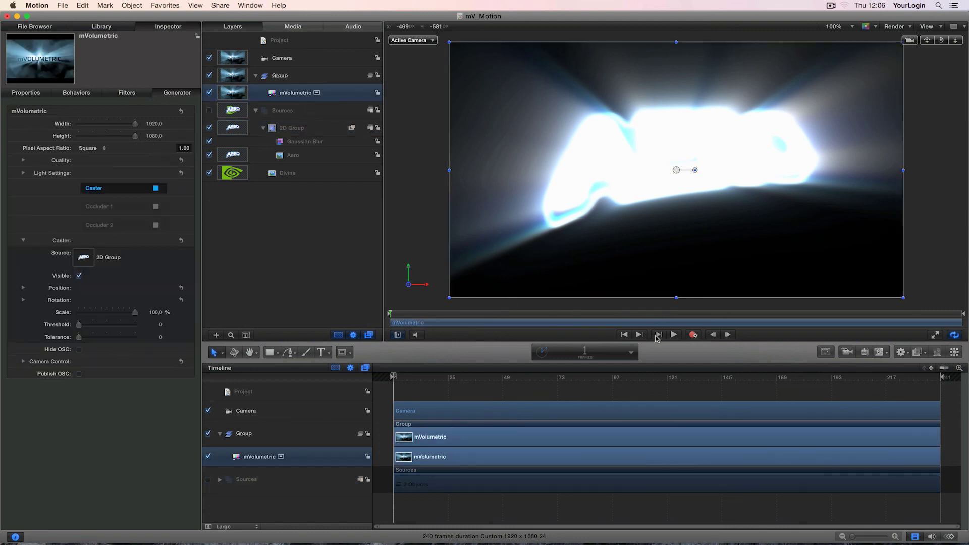
Play back the Aero logo's rays and deselect the generator layer.
{"action": "left_click", "coordinate": [658, 336]}
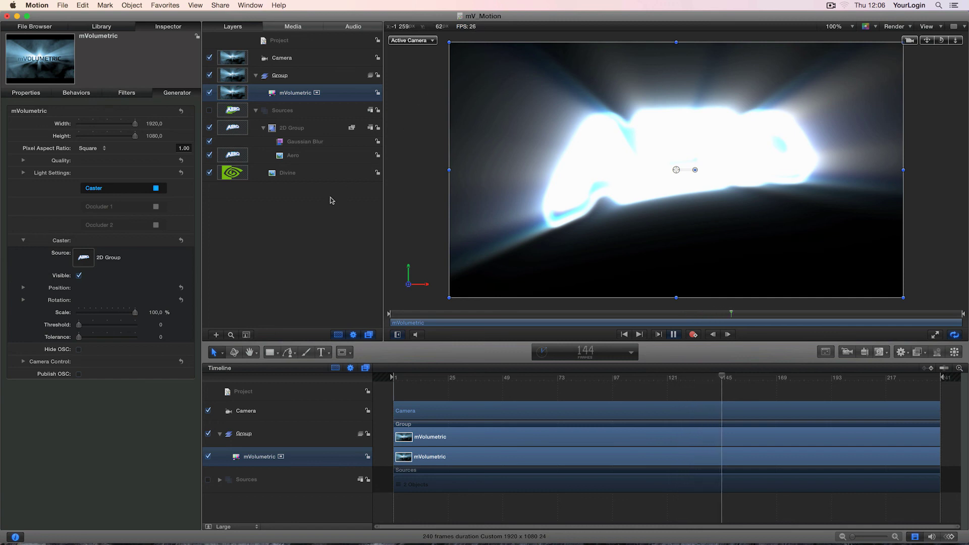
{"action": "left_click", "coordinate": [290, 232]}
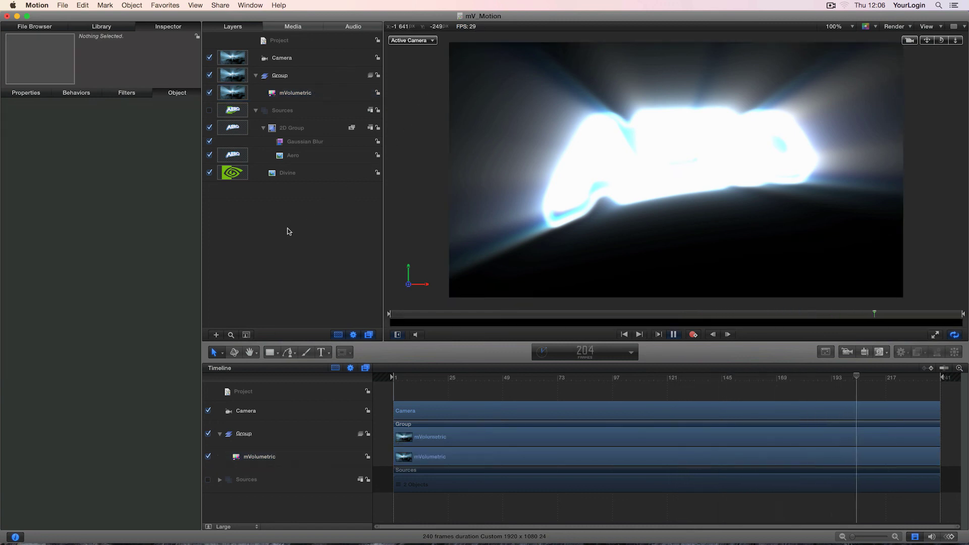